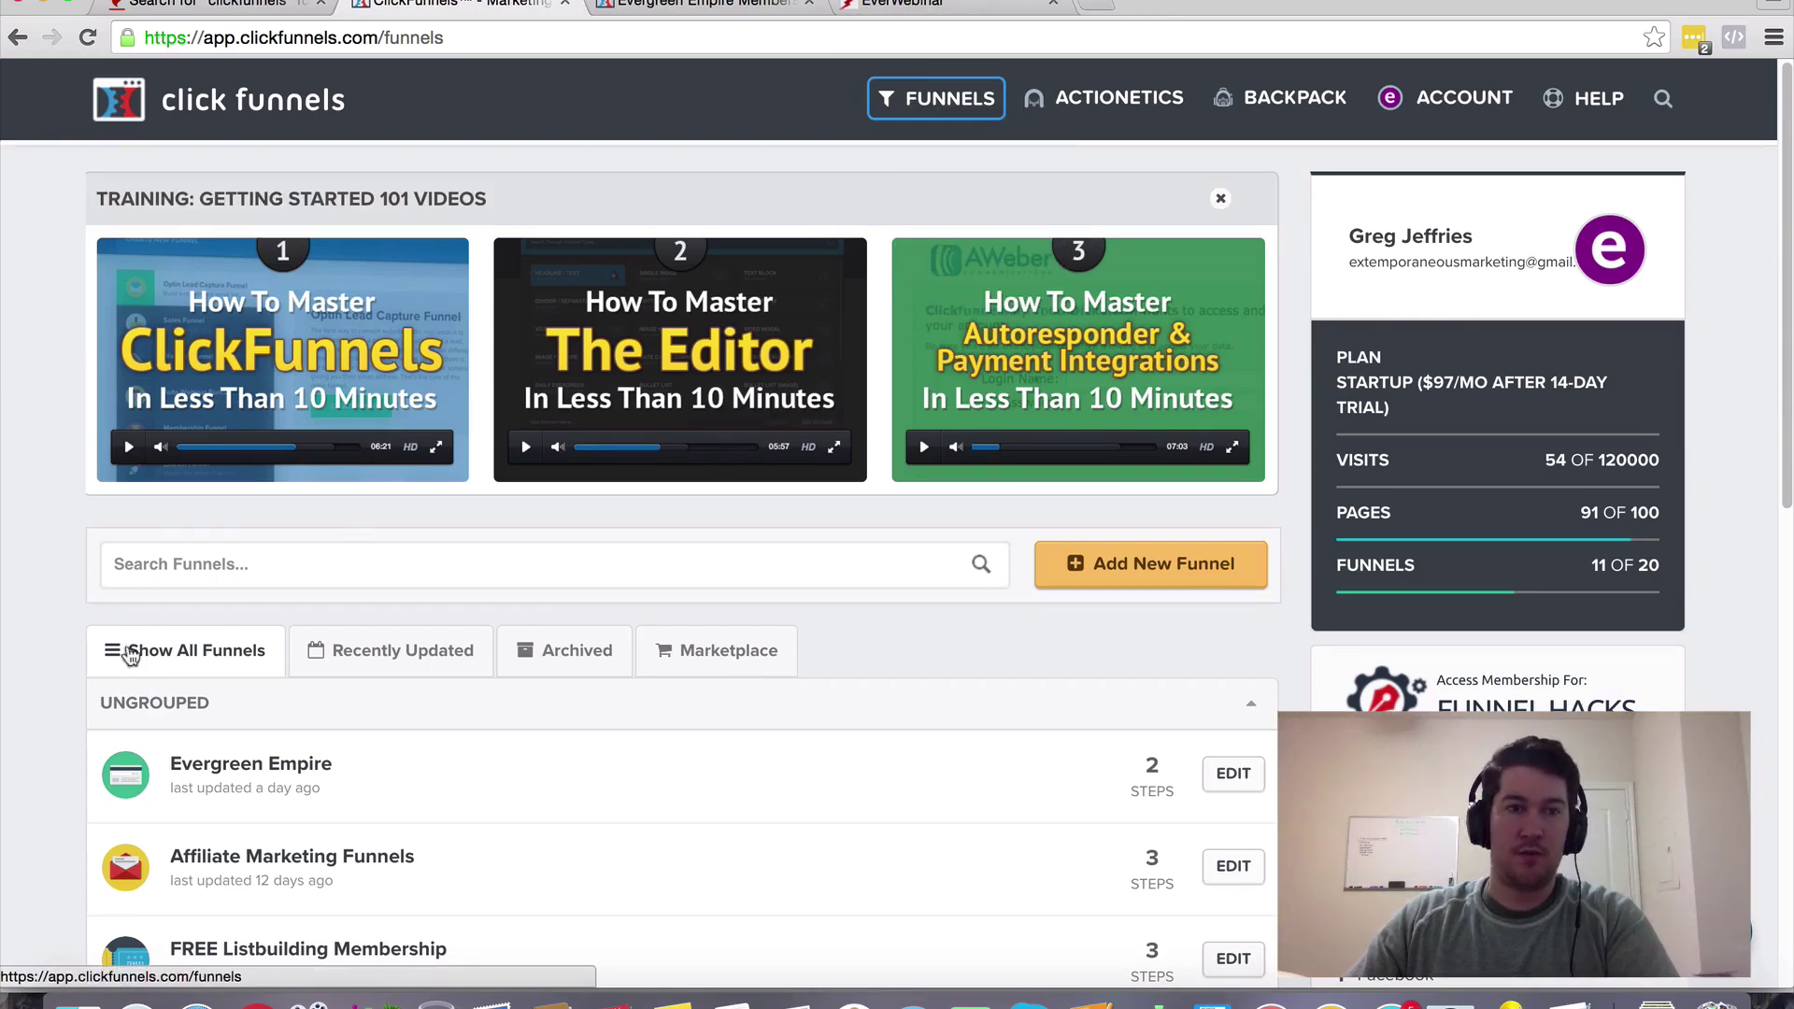
# Show the funnel-type suggestions (Sales, Optin, Webinar, Membership) under the ClickFunnels funnel search.
pyautogui.click(223, 575)
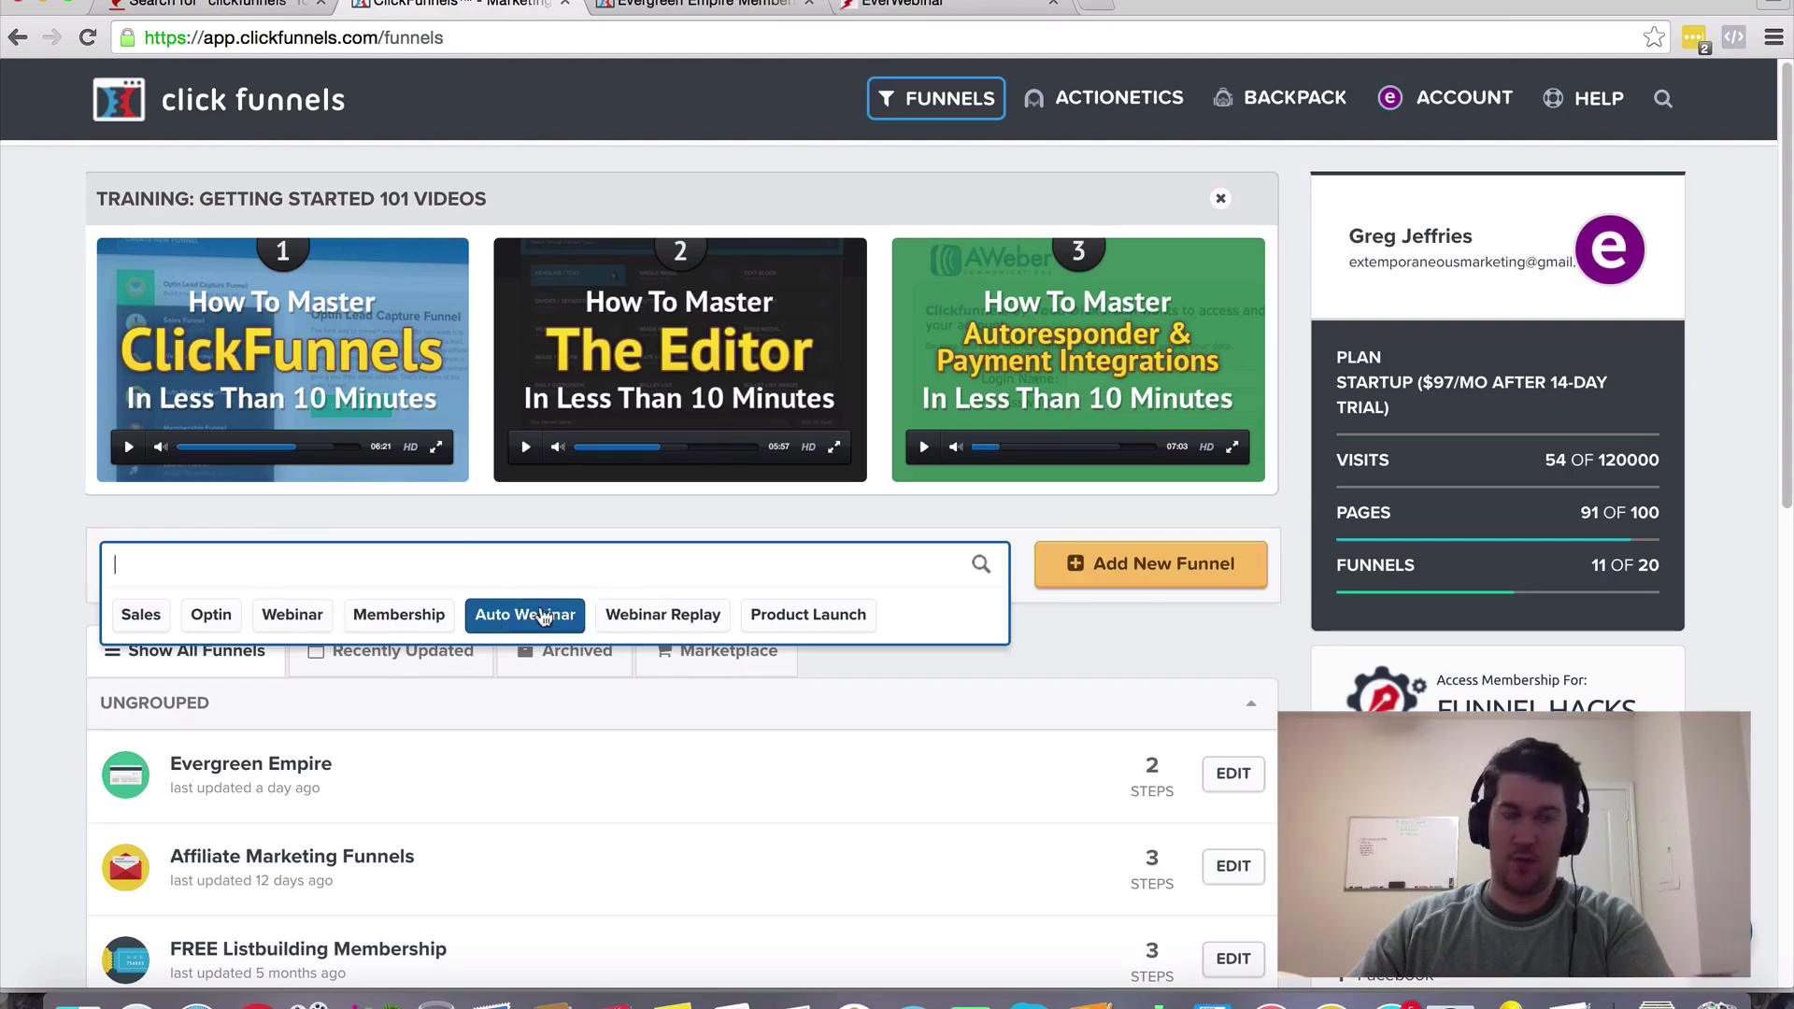
pyautogui.click(62, 515)
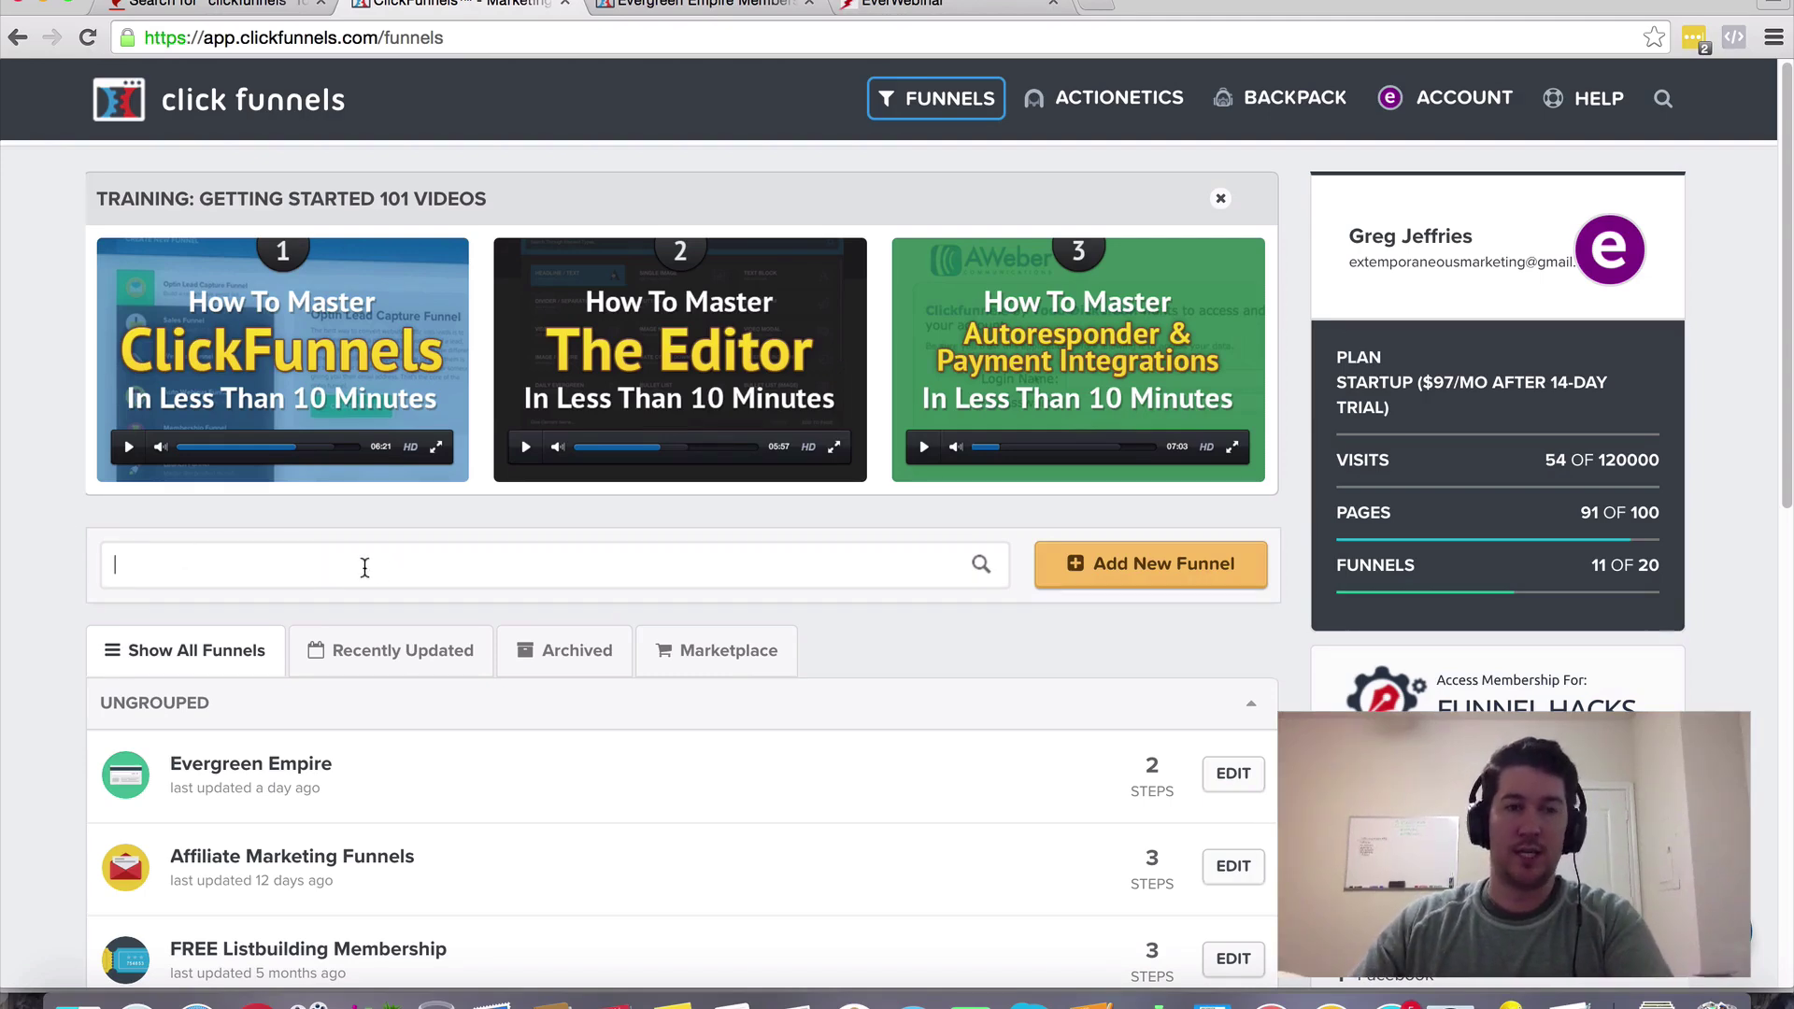
pyautogui.click(442, 573)
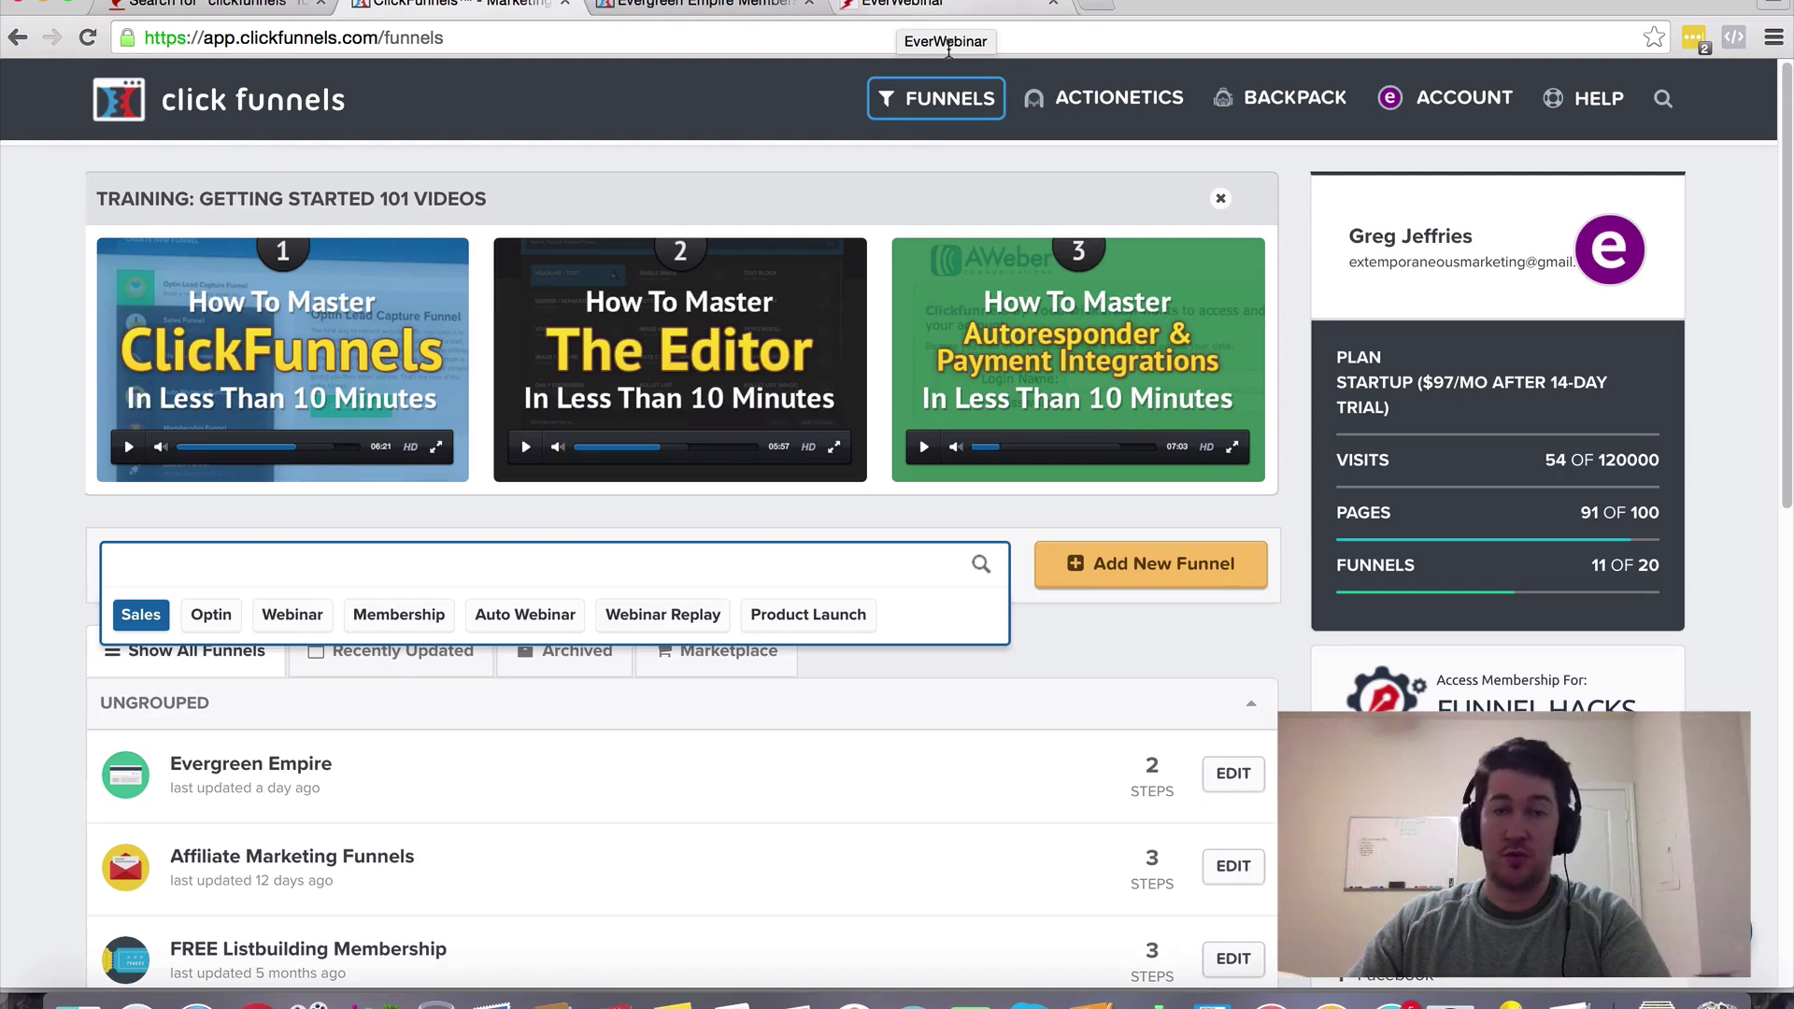
pyautogui.click(938, 8)
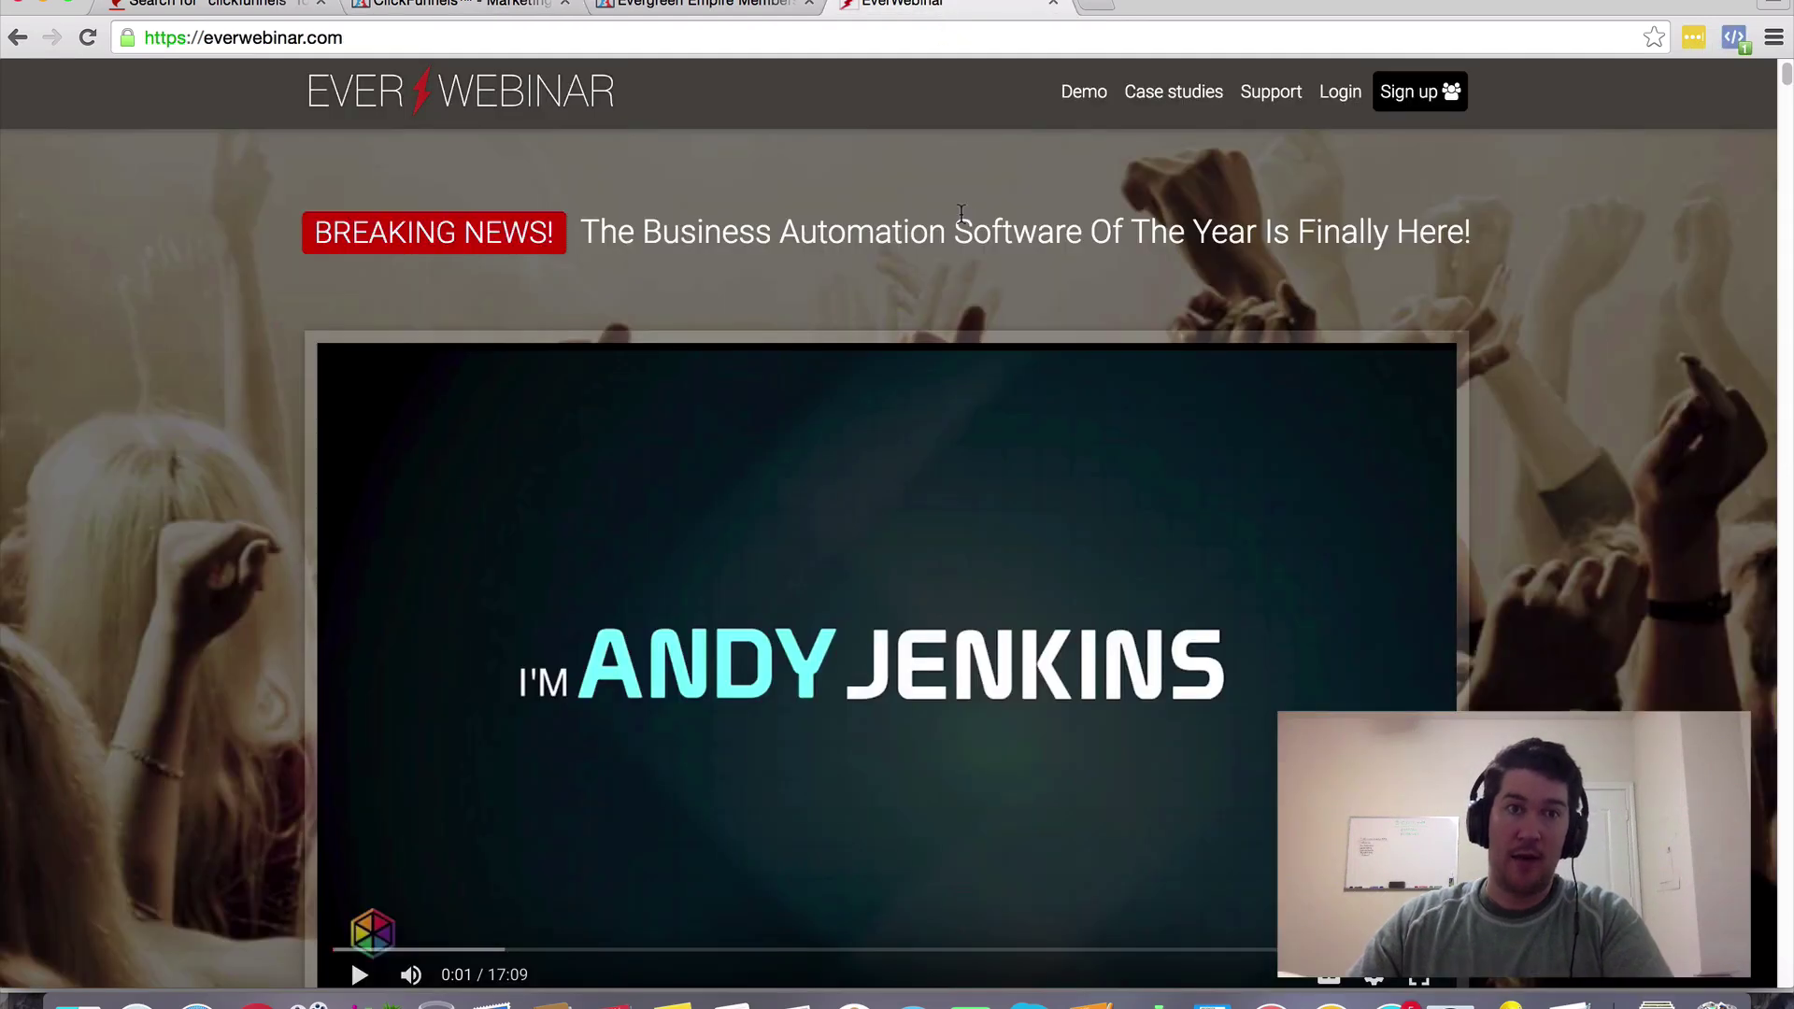
pyautogui.scroll(-2, 962, 213)
pyautogui.scroll(2, 995, 327)
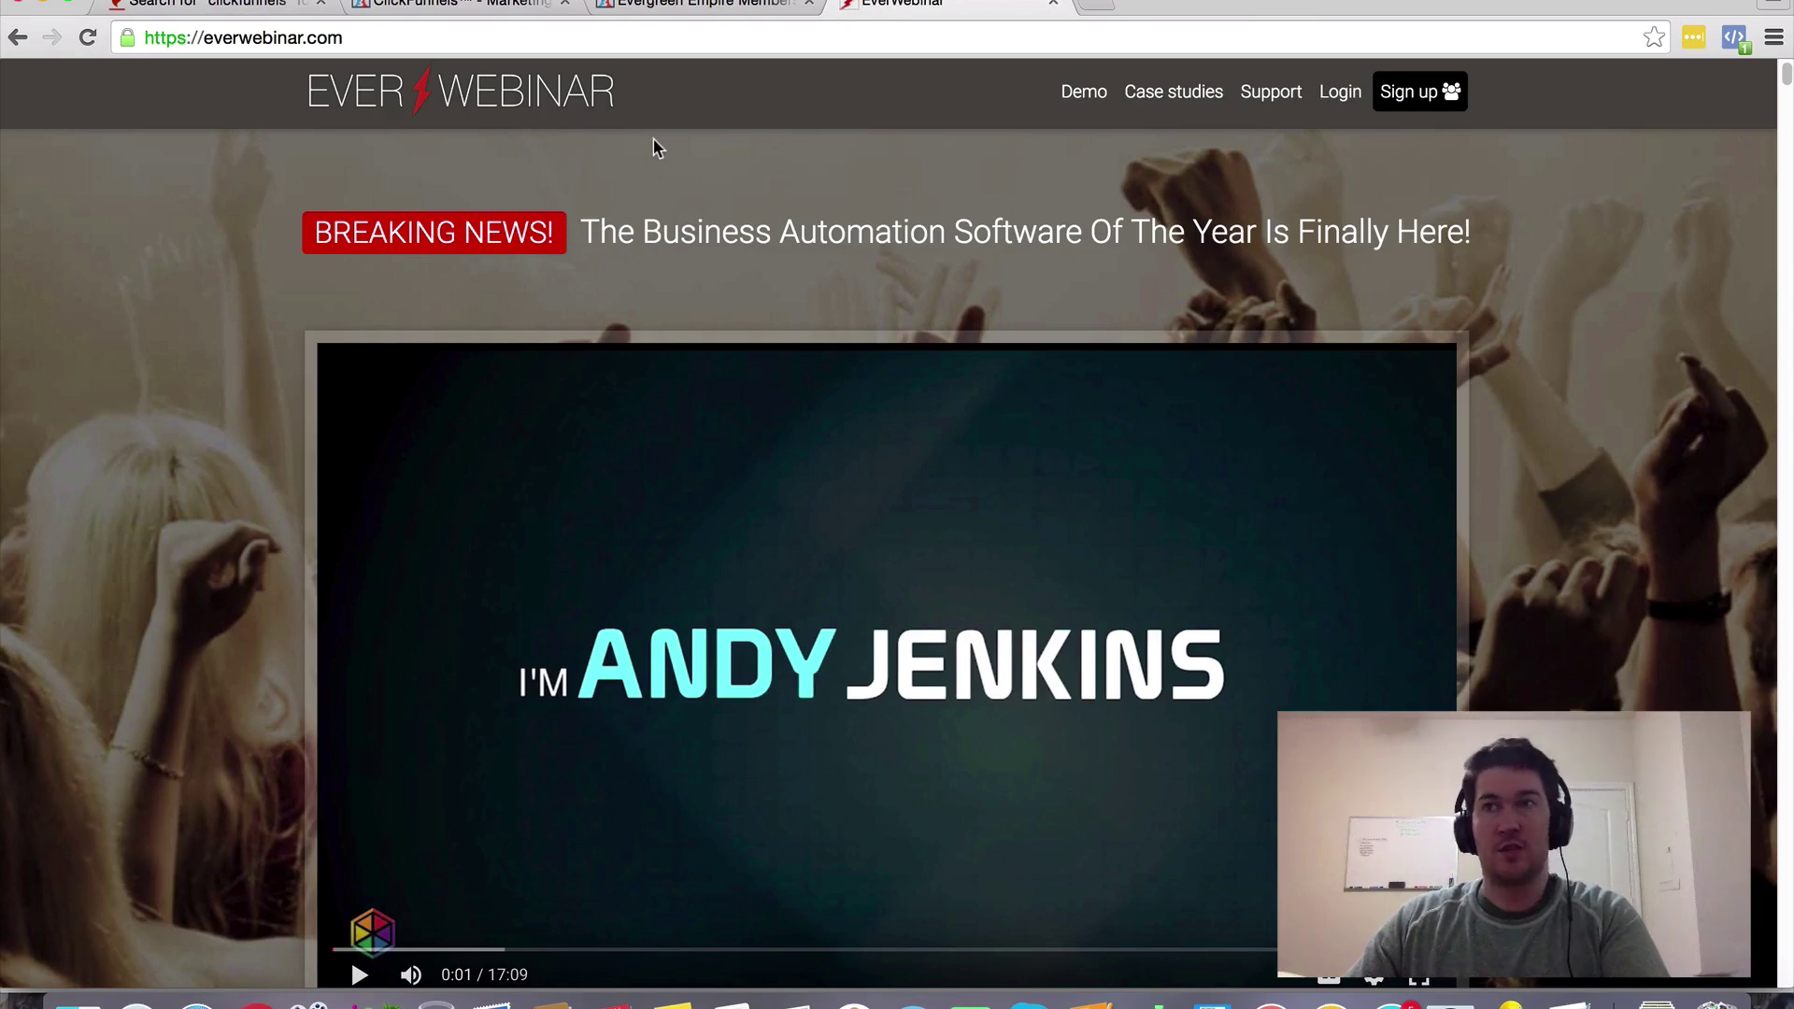
pyautogui.scroll(-1, 887, 210)
pyautogui.scroll(-1, 887, 217)
pyautogui.scroll(1, 886, 211)
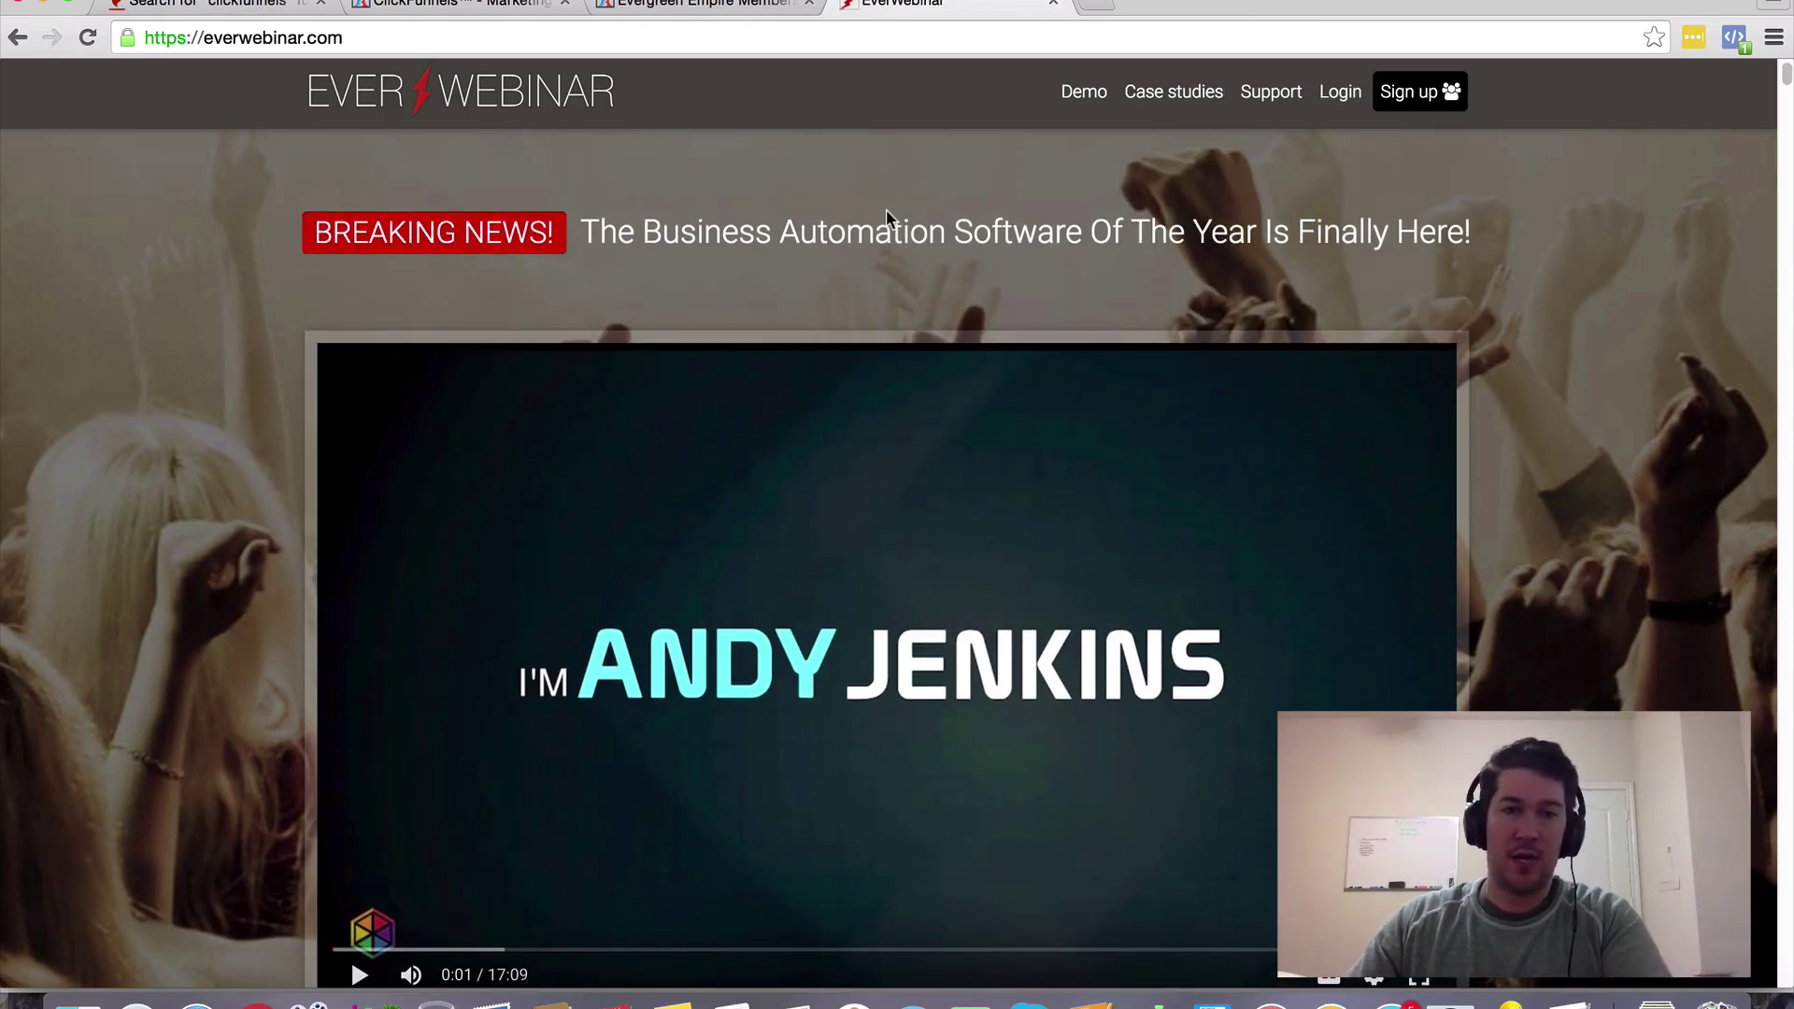
pyautogui.scroll(-2, 886, 211)
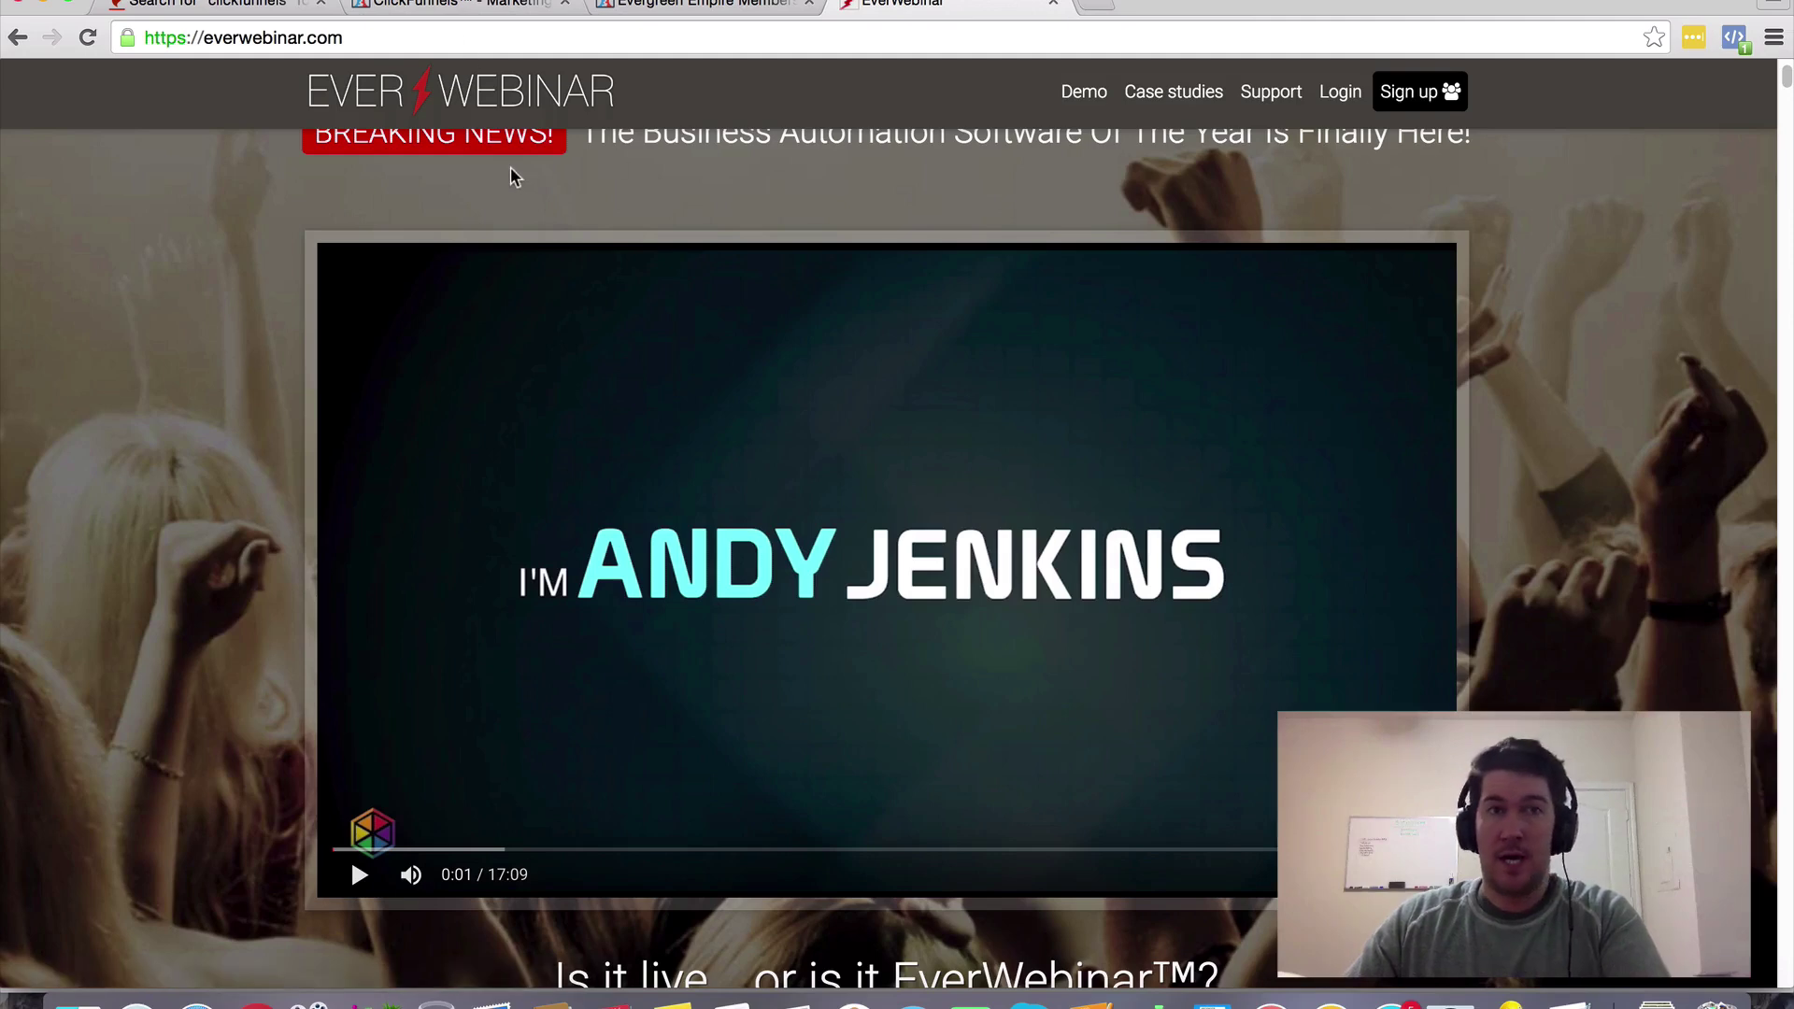
pyautogui.scroll(-2, 510, 166)
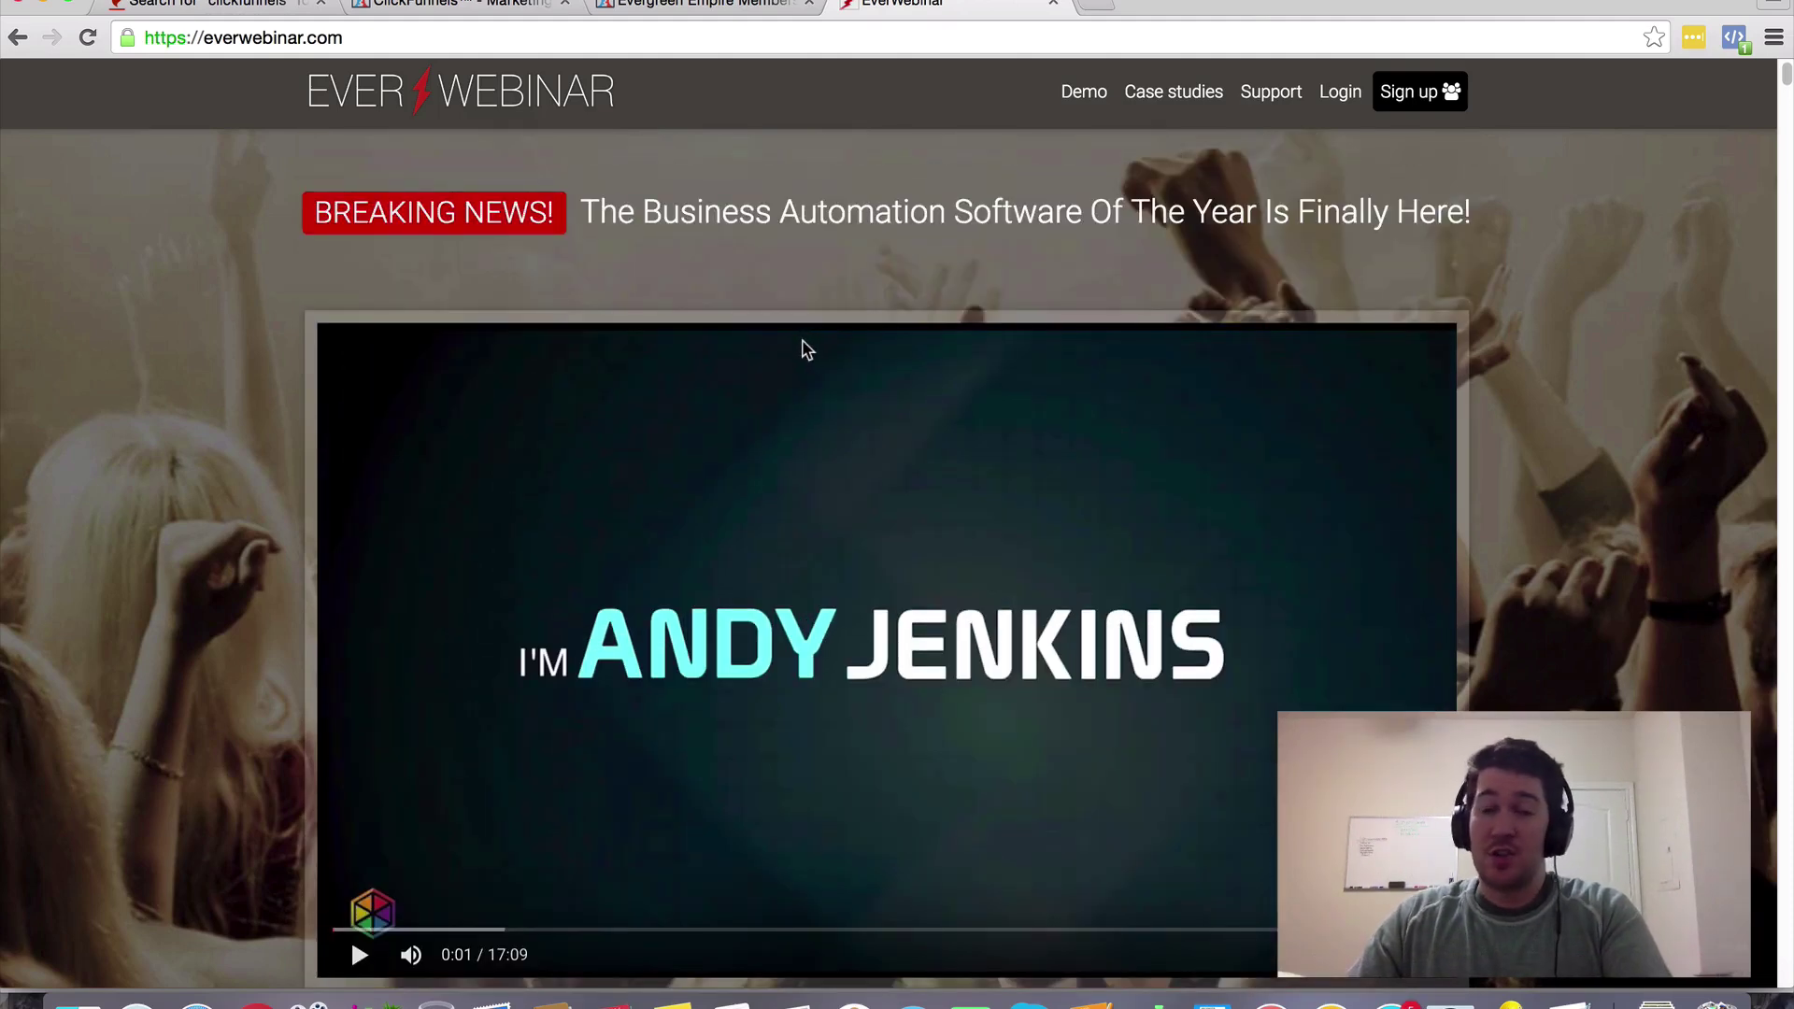
pyautogui.scroll(-2, 802, 348)
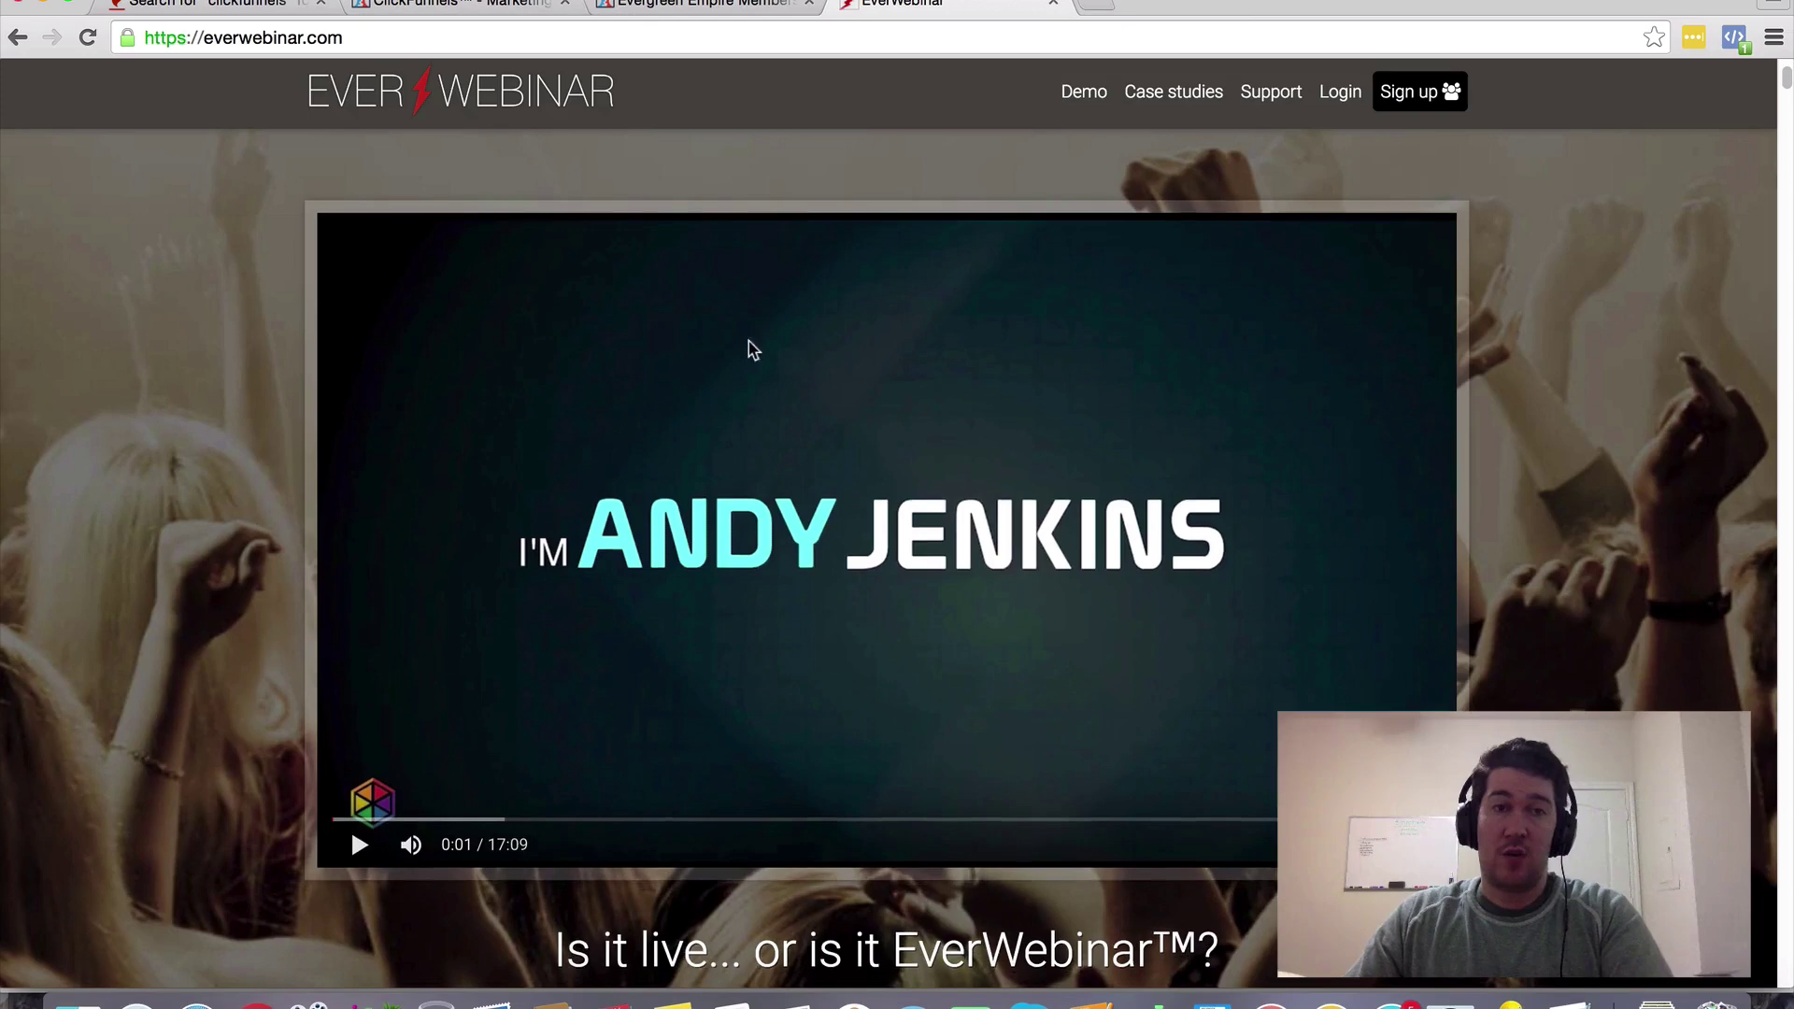
pyautogui.scroll(1, 720, 349)
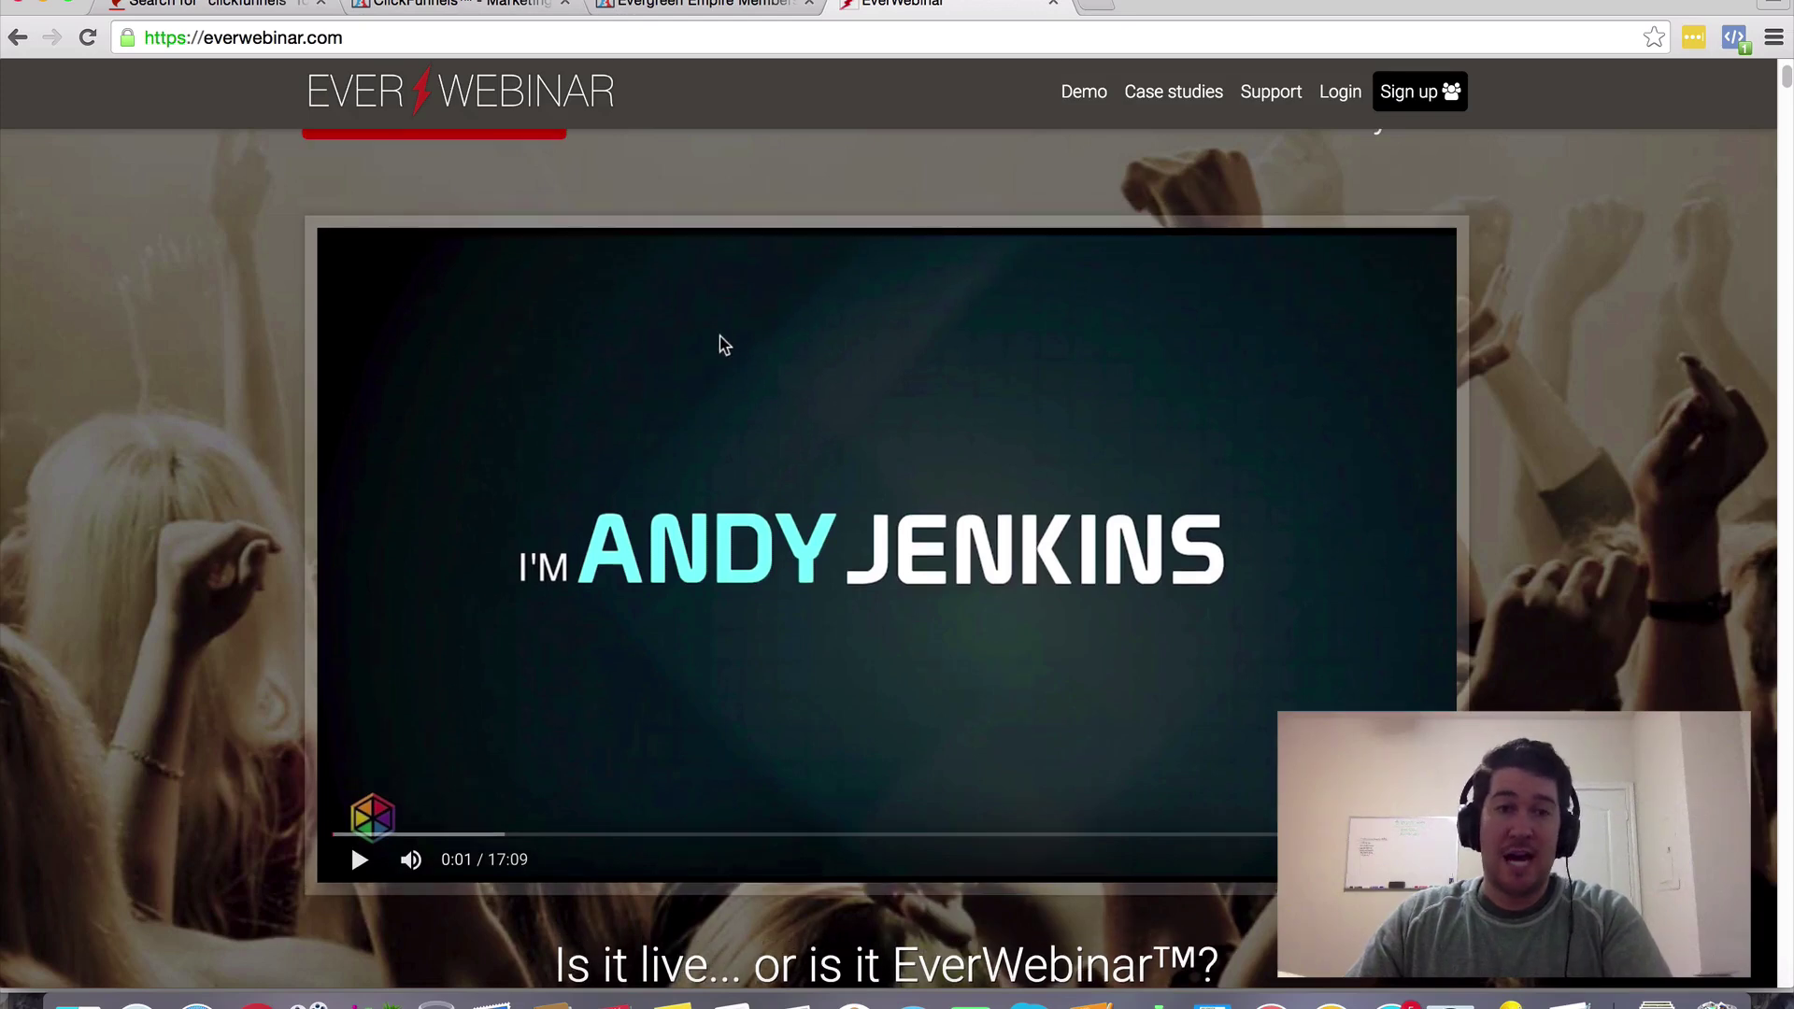
pyautogui.scroll(2, 724, 346)
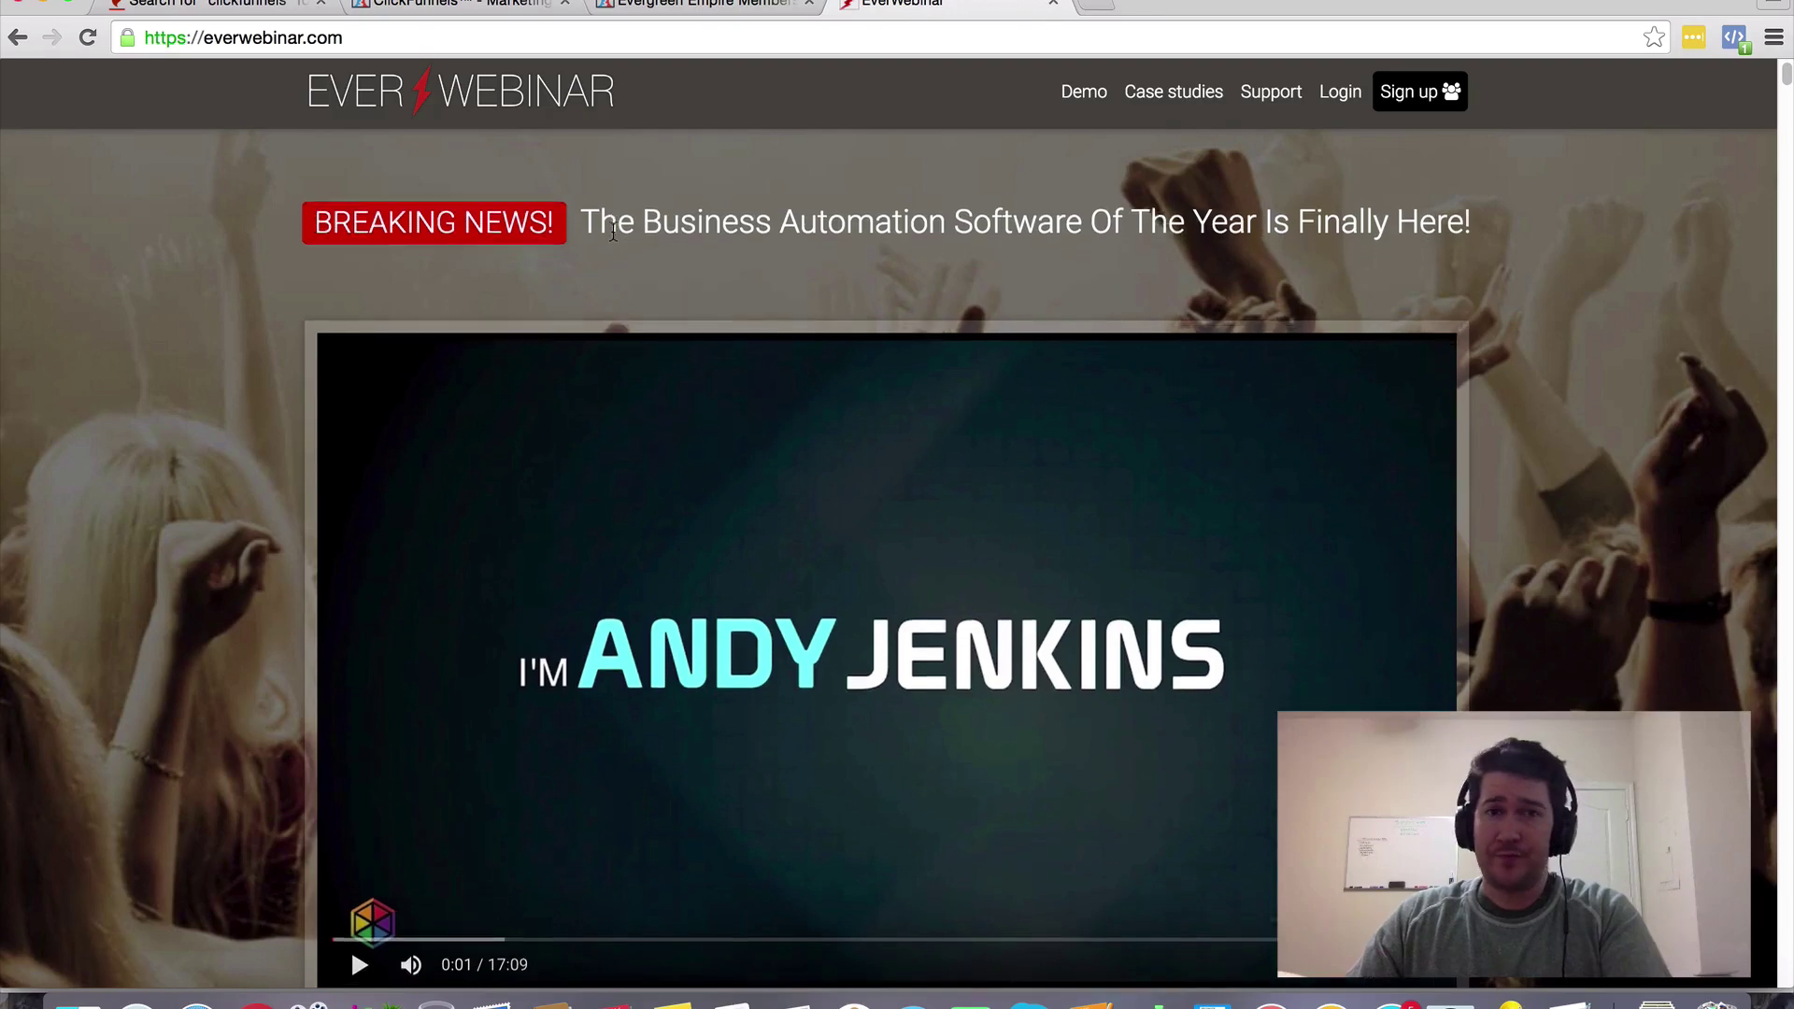
# Scroll through the EverWebinar special bonuses and countdown, then back to the Sign-Up Now button.
pyautogui.scroll(-3, 357, 306)
pyautogui.scroll(-2, 359, 312)
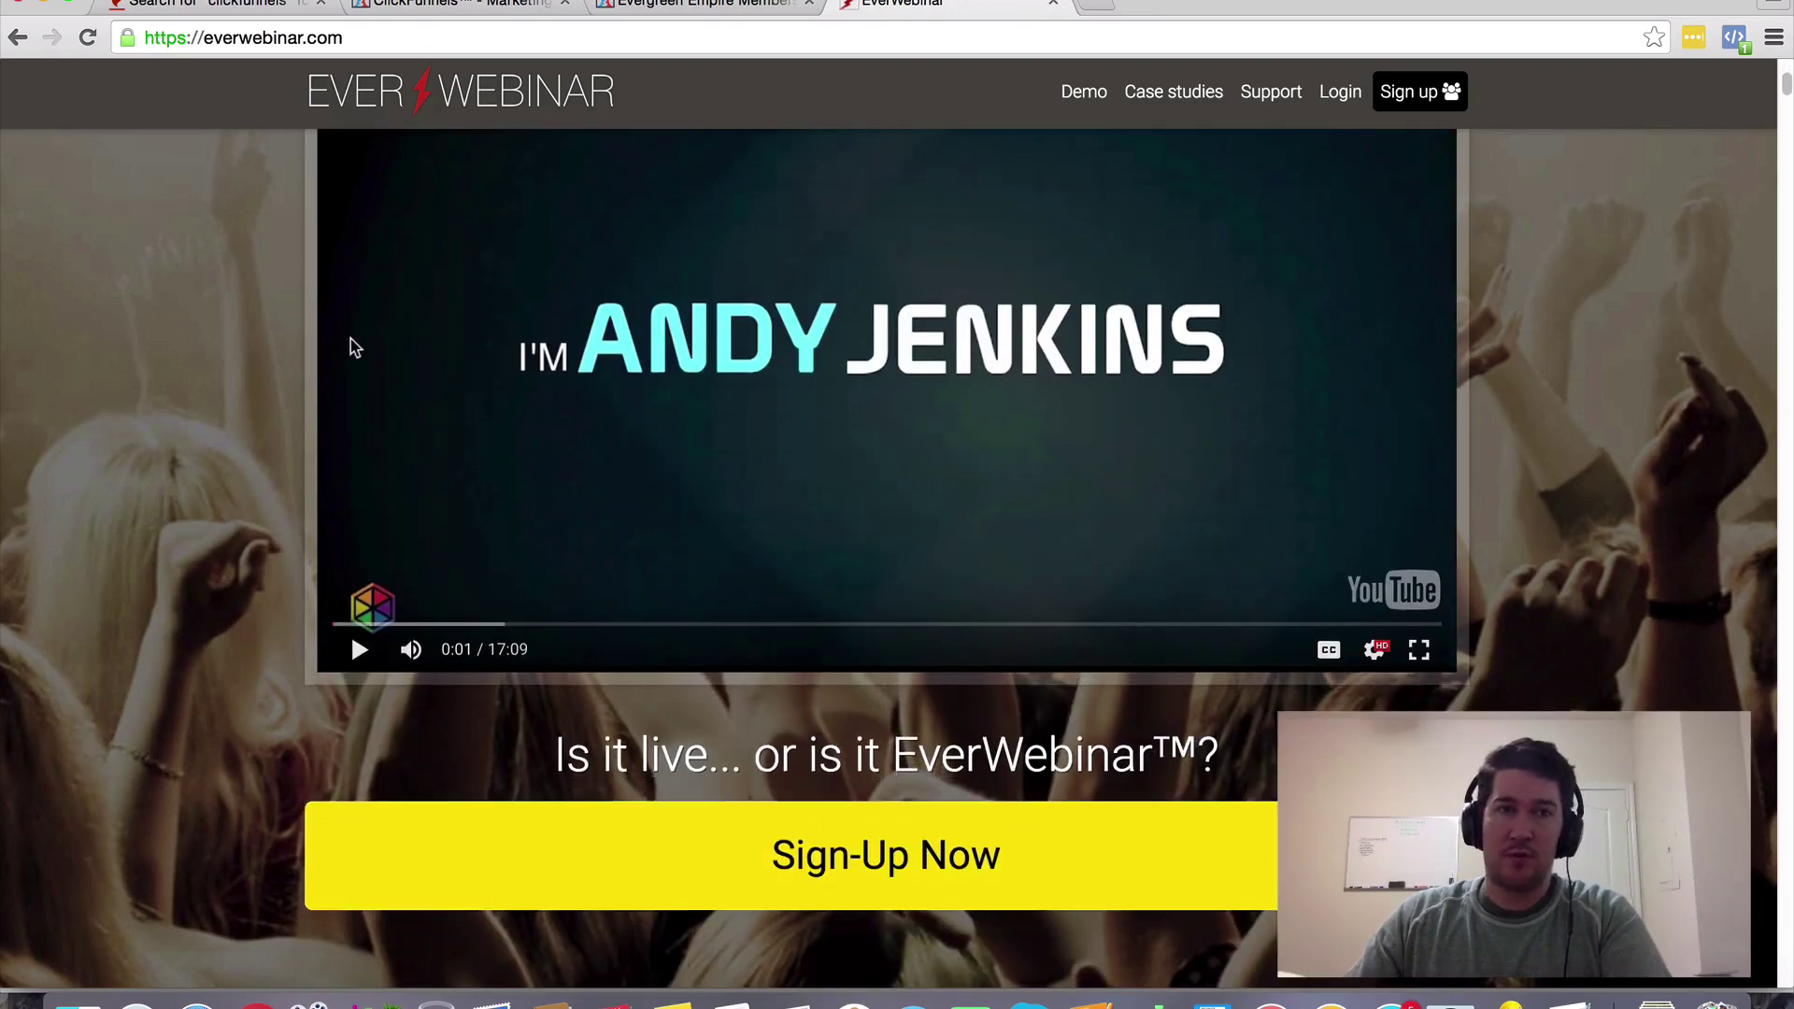
pyautogui.scroll(-1, 352, 346)
pyautogui.scroll(-4, 348, 336)
pyautogui.scroll(-6, 324, 364)
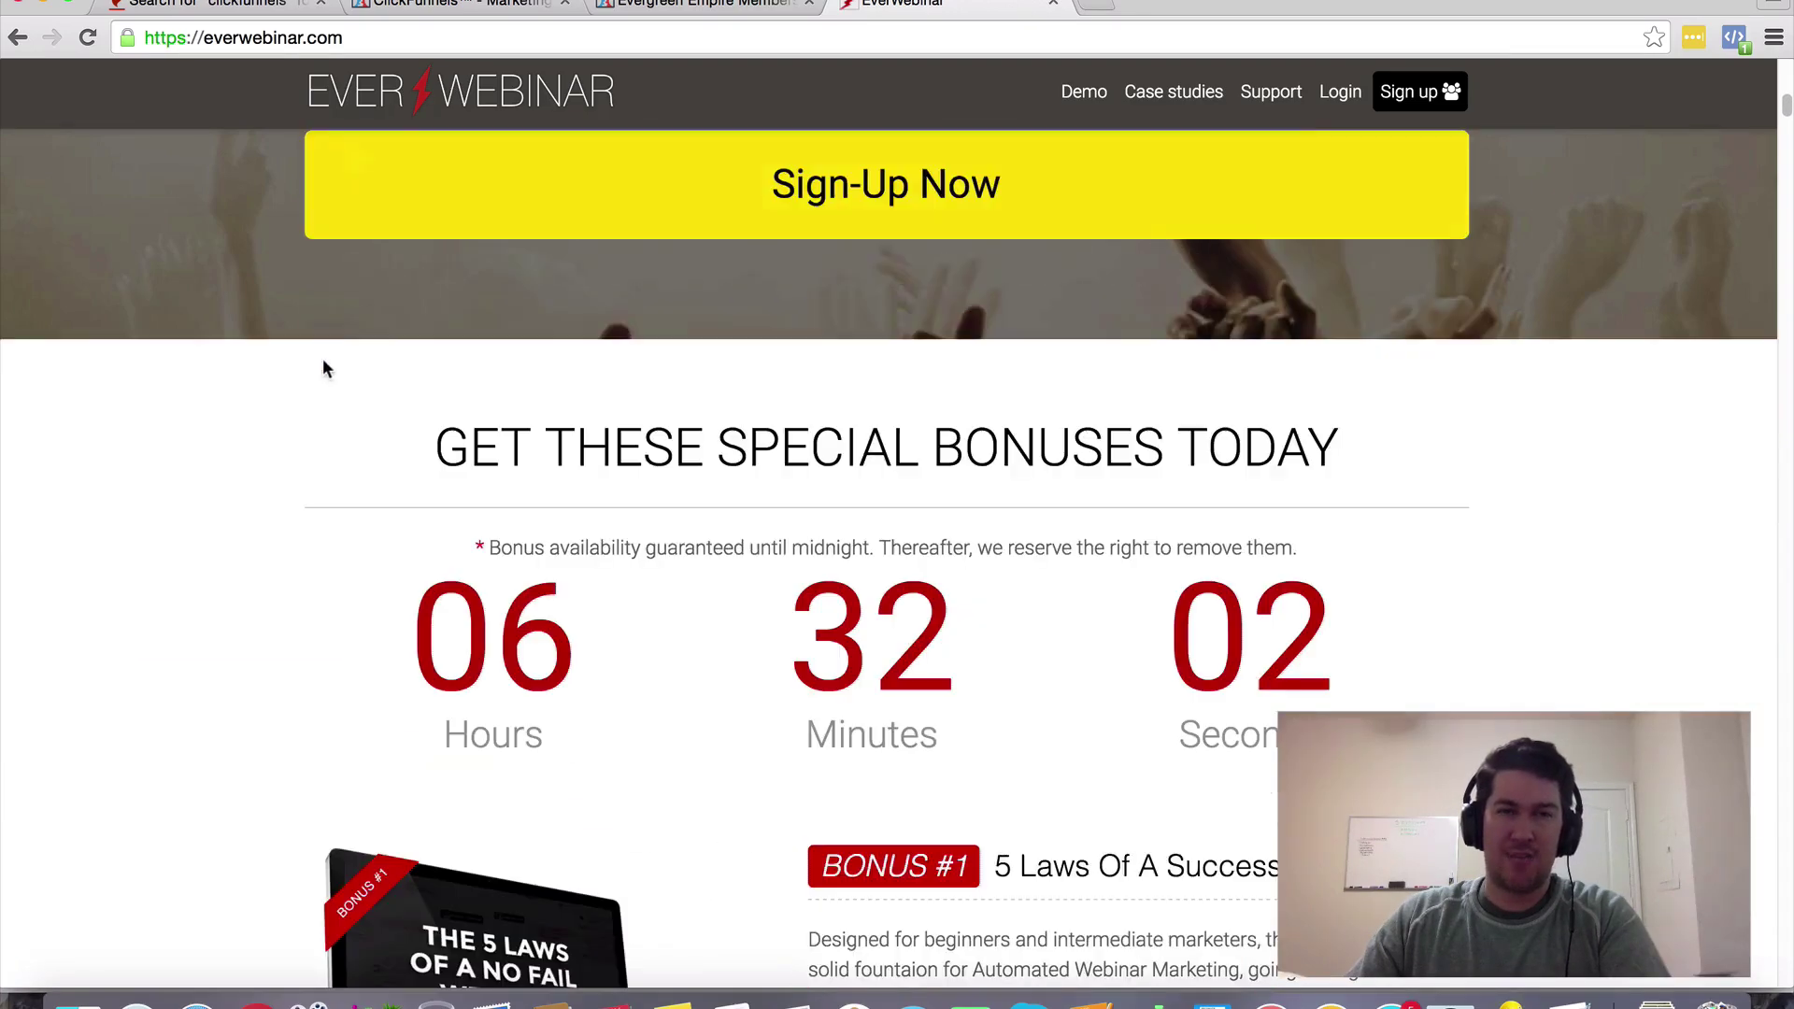
pyautogui.scroll(-5, 423, 402)
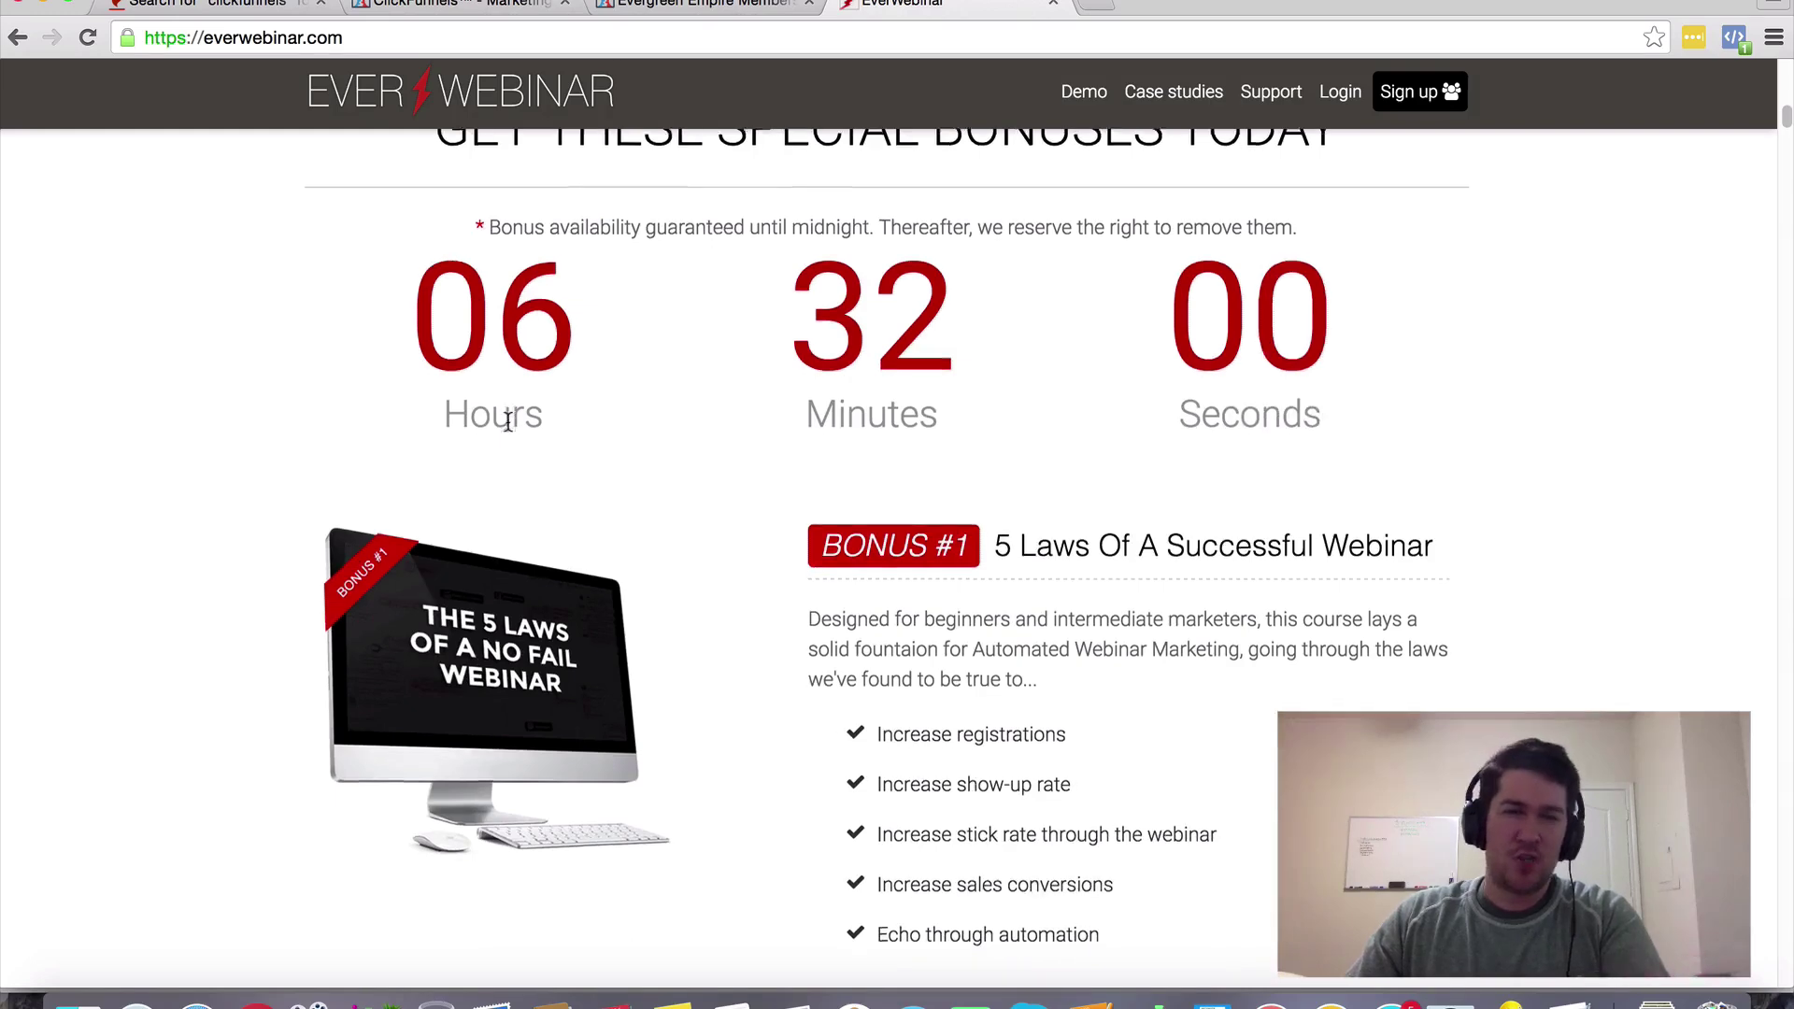
pyautogui.scroll(-3, 514, 463)
pyautogui.scroll(-3, 692, 514)
pyautogui.scroll(-1, 692, 512)
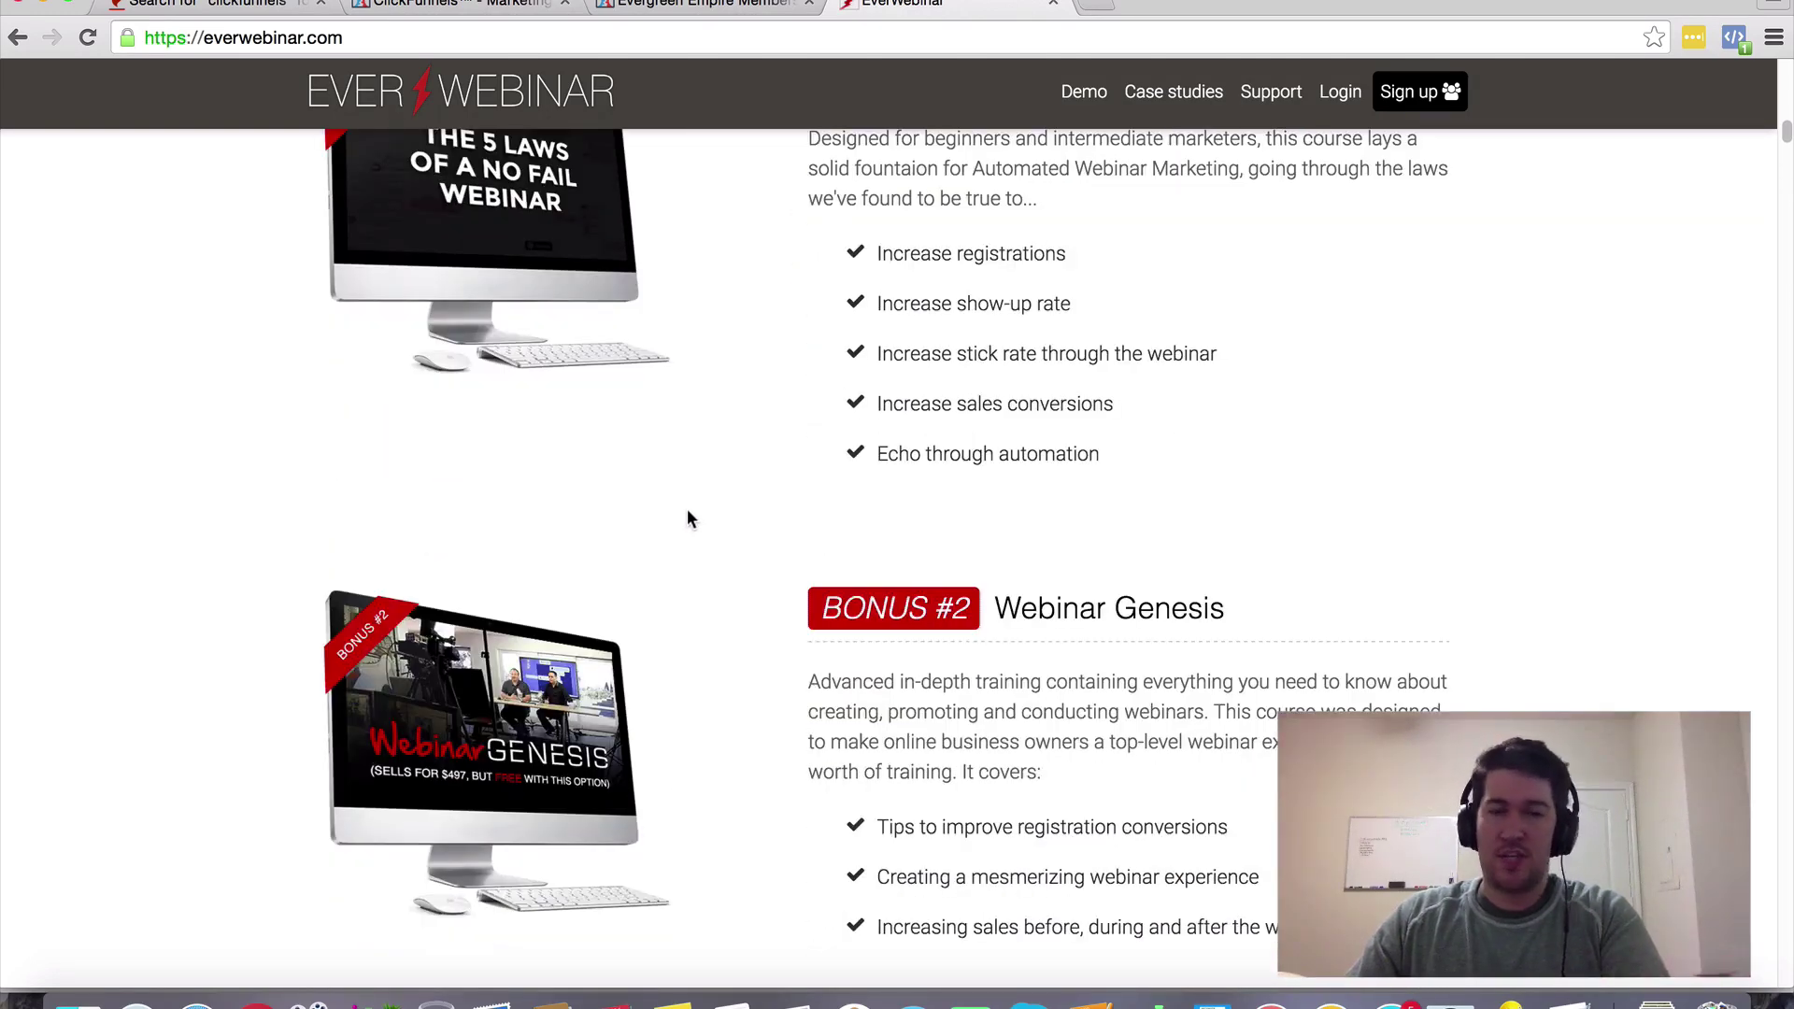
pyautogui.scroll(-1, 687, 510)
pyautogui.scroll(-6, 686, 519)
pyautogui.scroll(-4, 687, 518)
pyautogui.scroll(-8, 687, 518)
pyautogui.scroll(15, 684, 517)
pyautogui.scroll(15, 685, 517)
pyautogui.scroll(15, 690, 509)
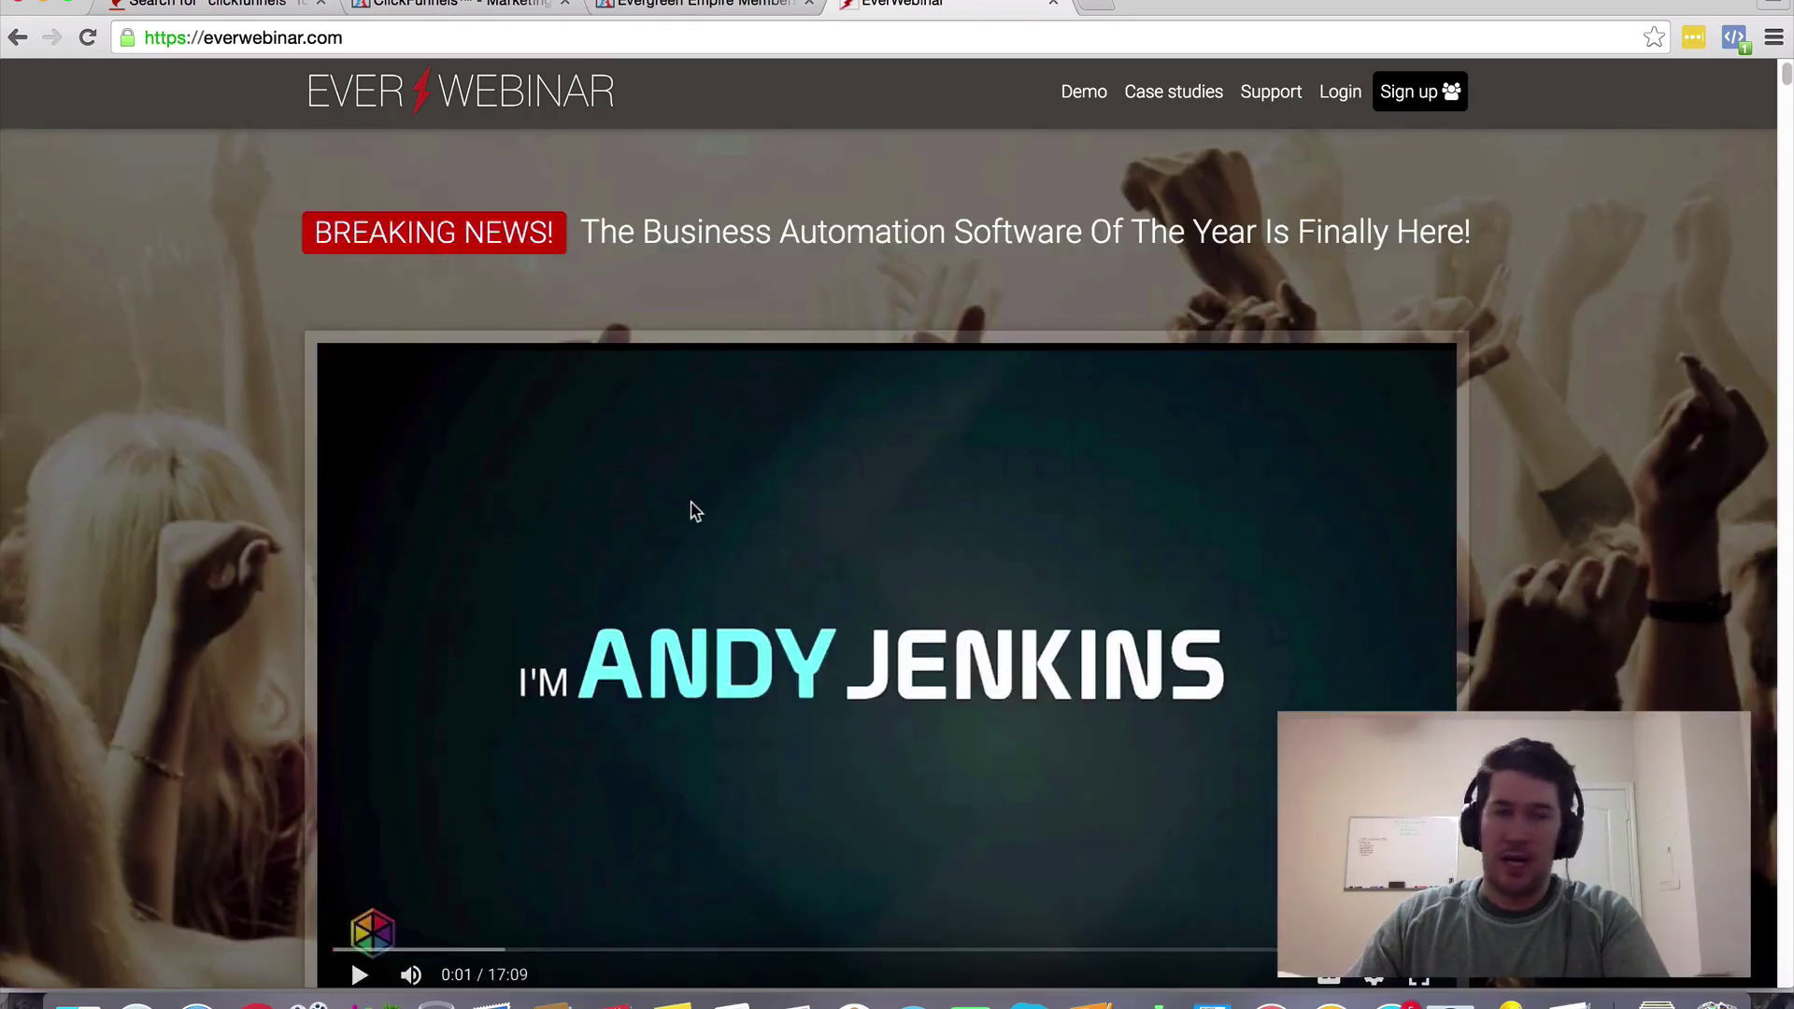
pyautogui.scroll(-2, 747, 557)
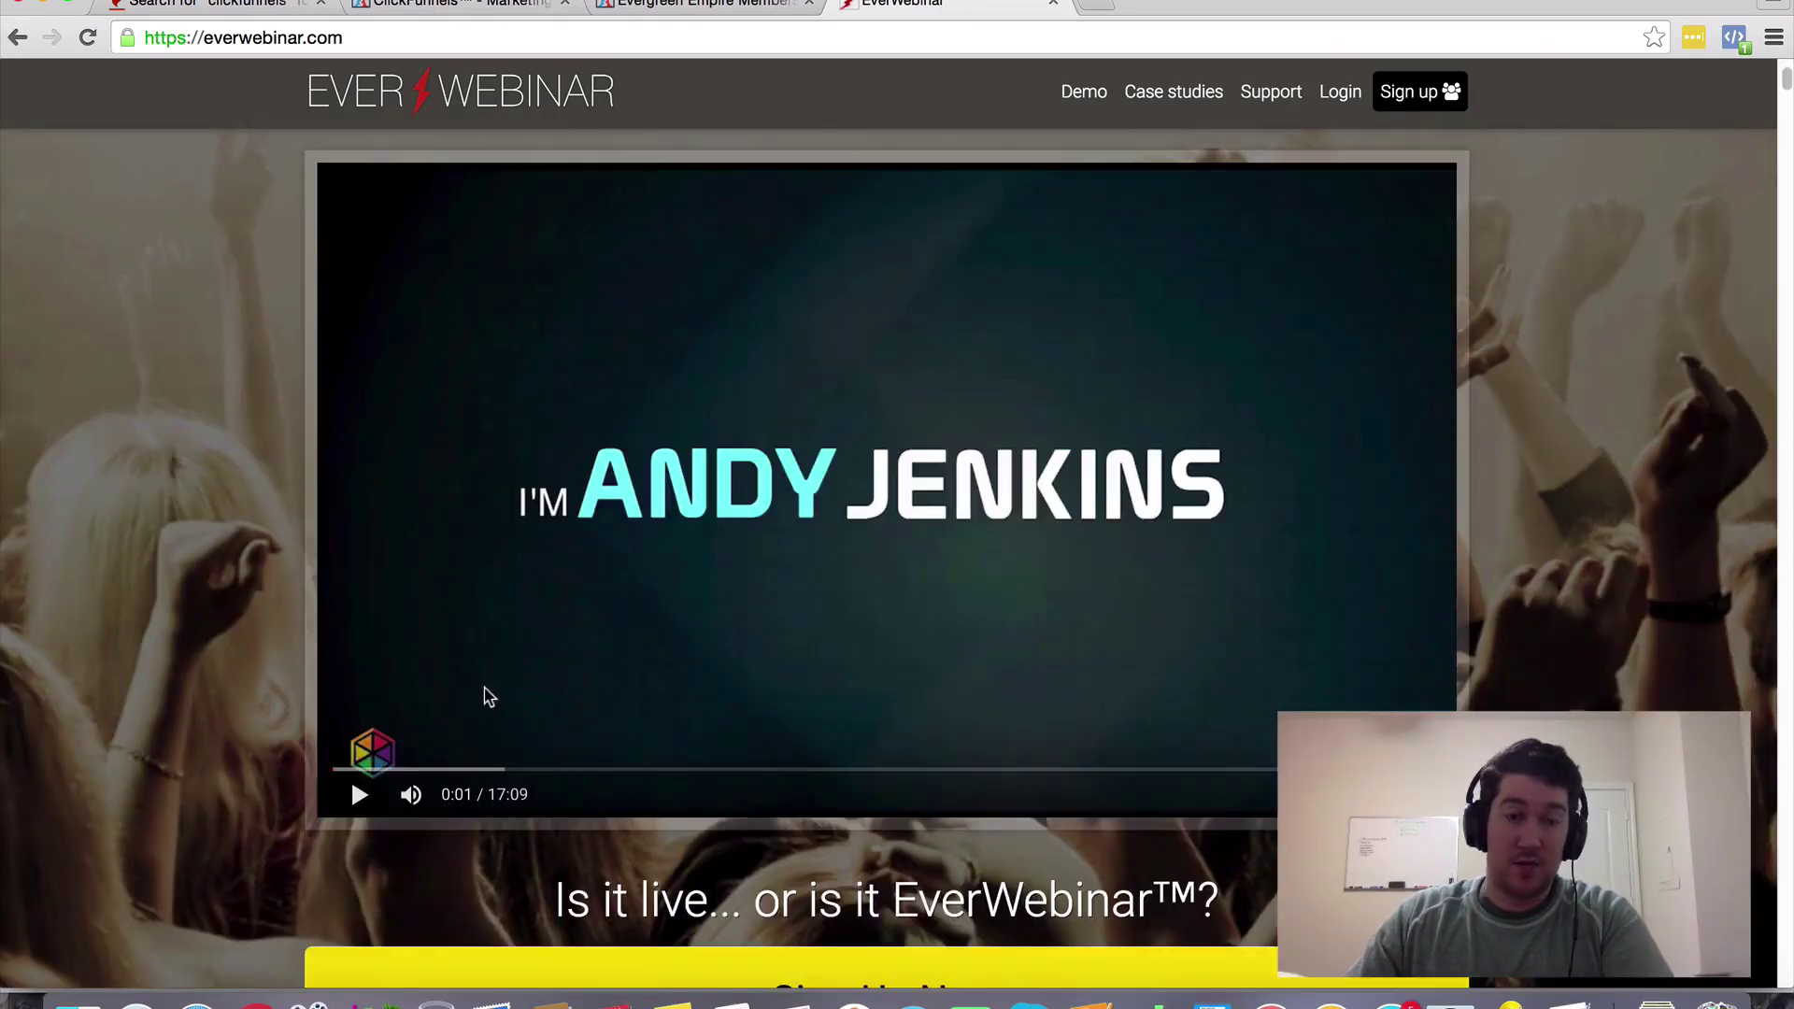
pyautogui.scroll(-2, 1018, 749)
pyautogui.scroll(-2, 986, 607)
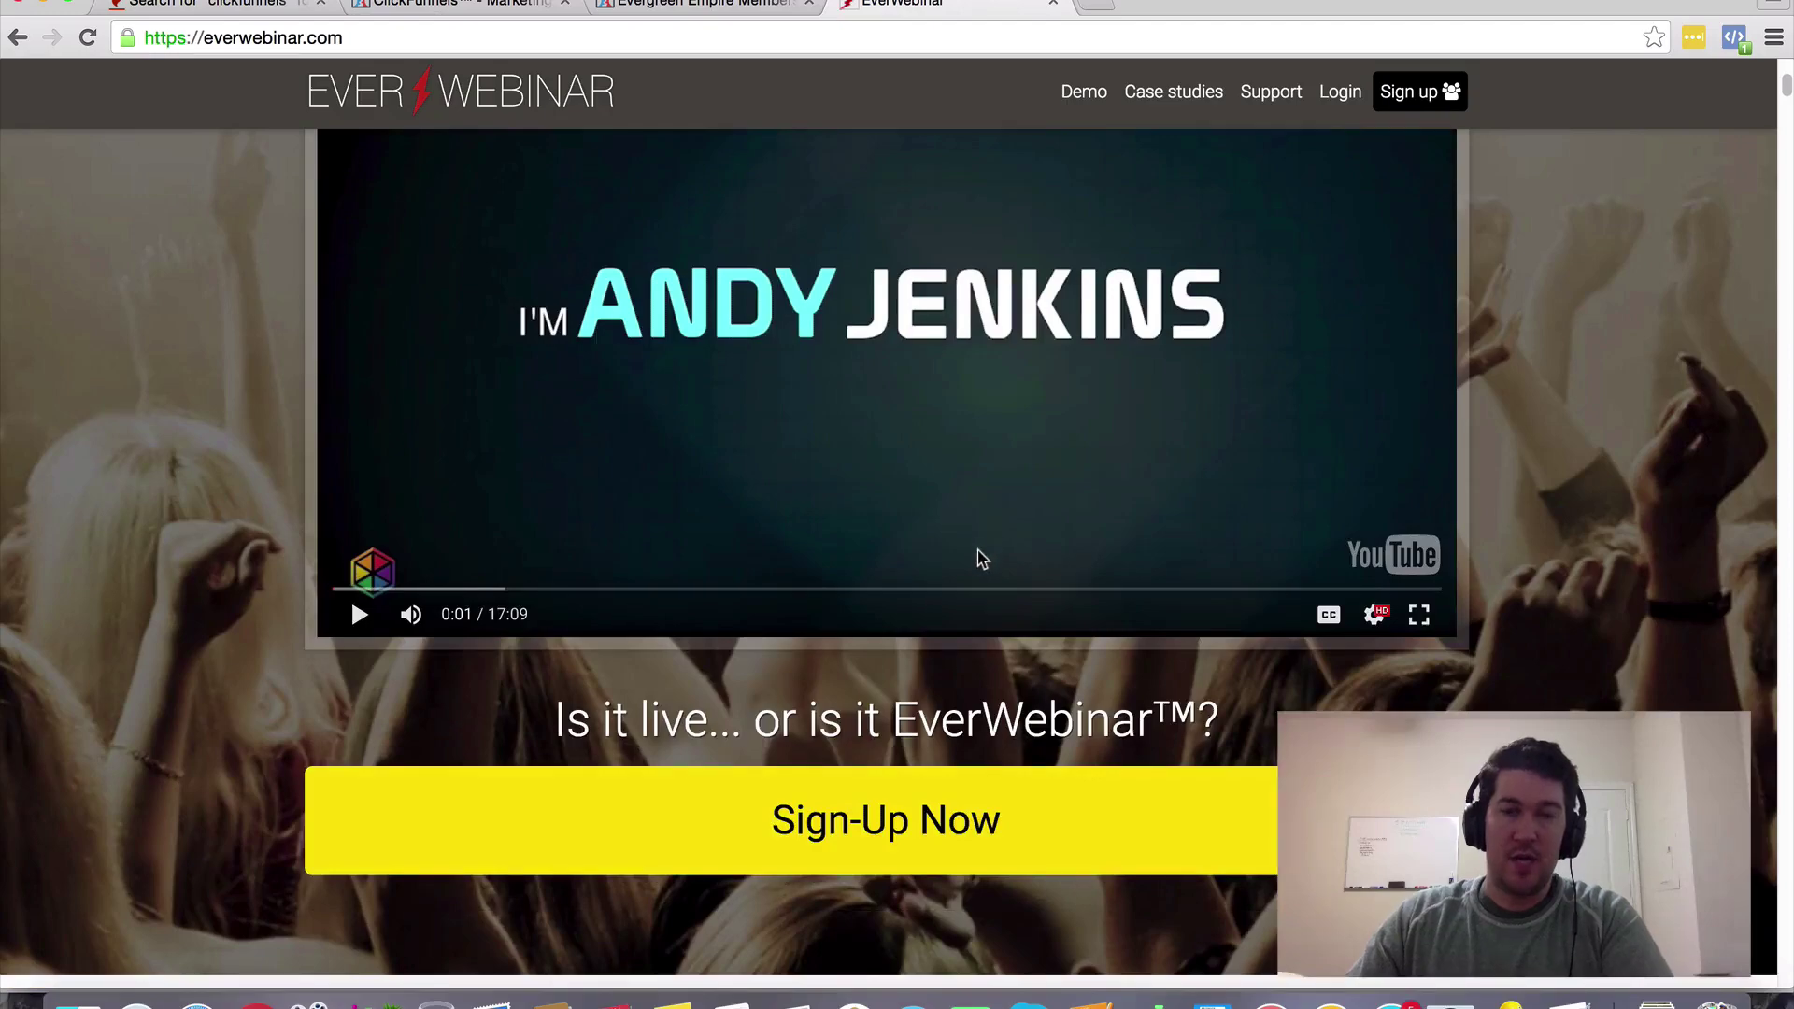
pyautogui.scroll(3, 979, 570)
pyautogui.scroll(-2, 982, 593)
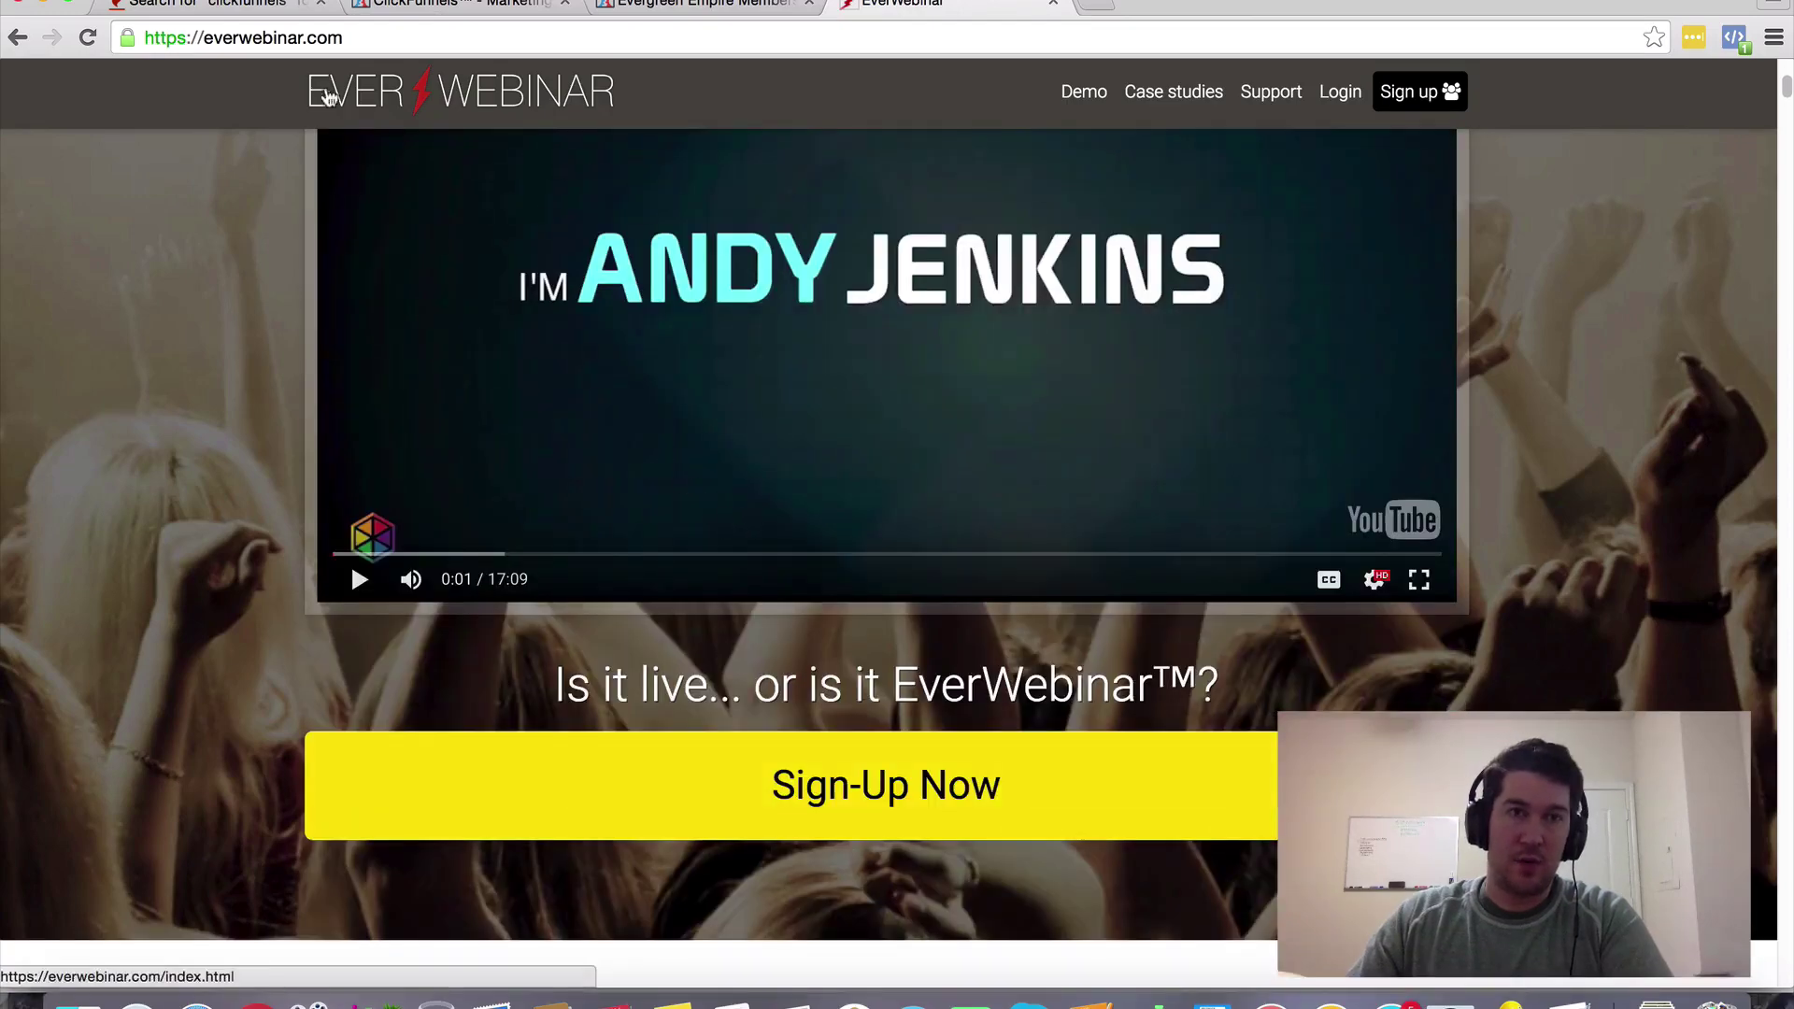
pyautogui.scroll(-1, 934, 775)
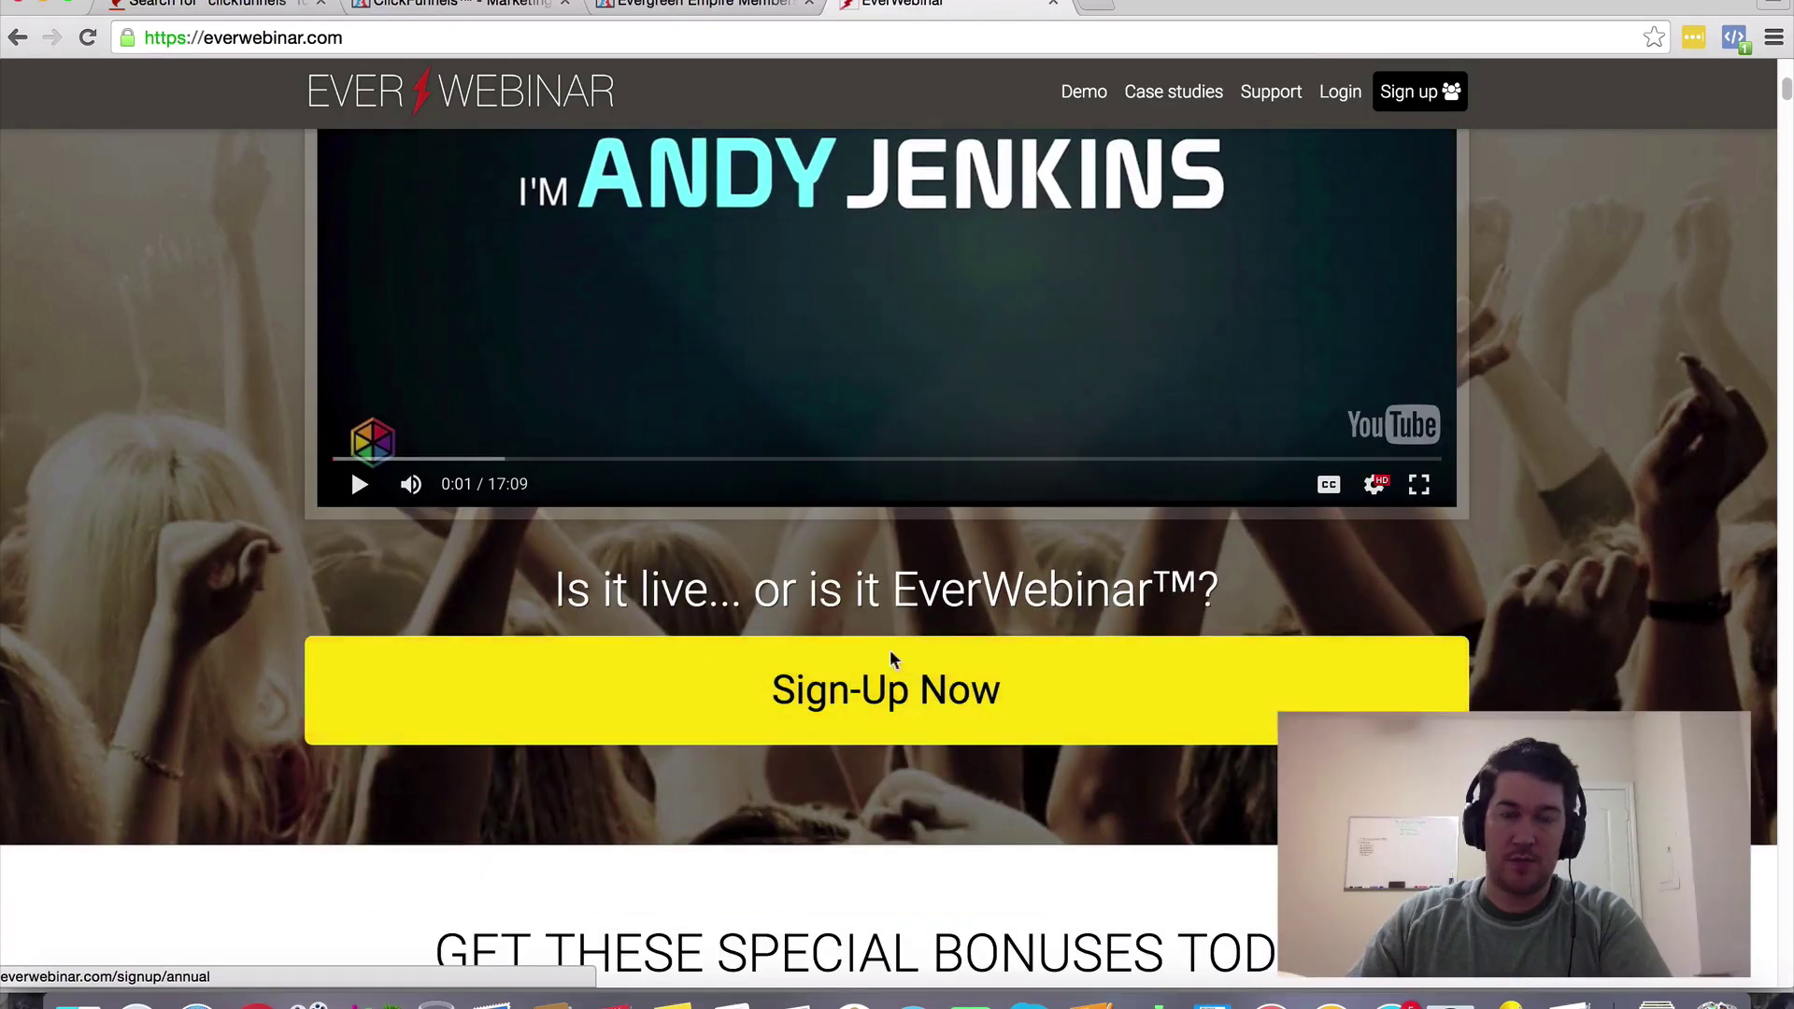
pyautogui.scroll(-3, 864, 668)
pyautogui.scroll(2, 859, 671)
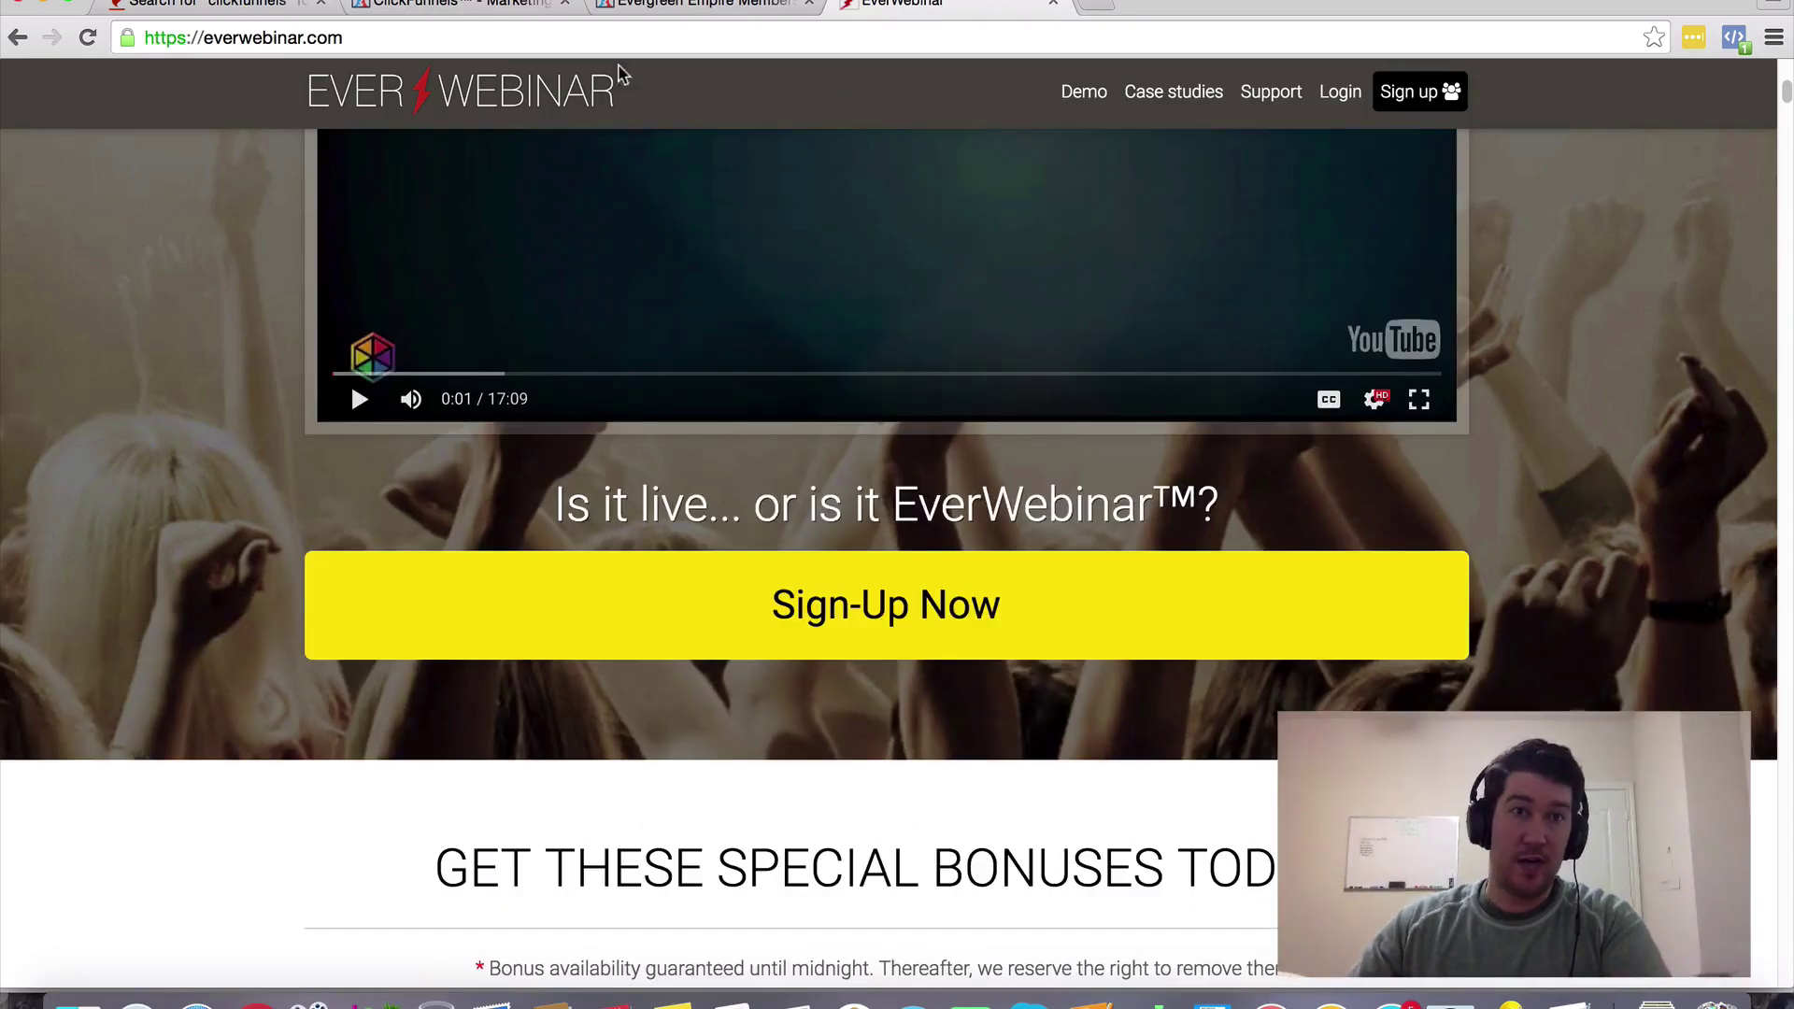
pyautogui.click(448, 9)
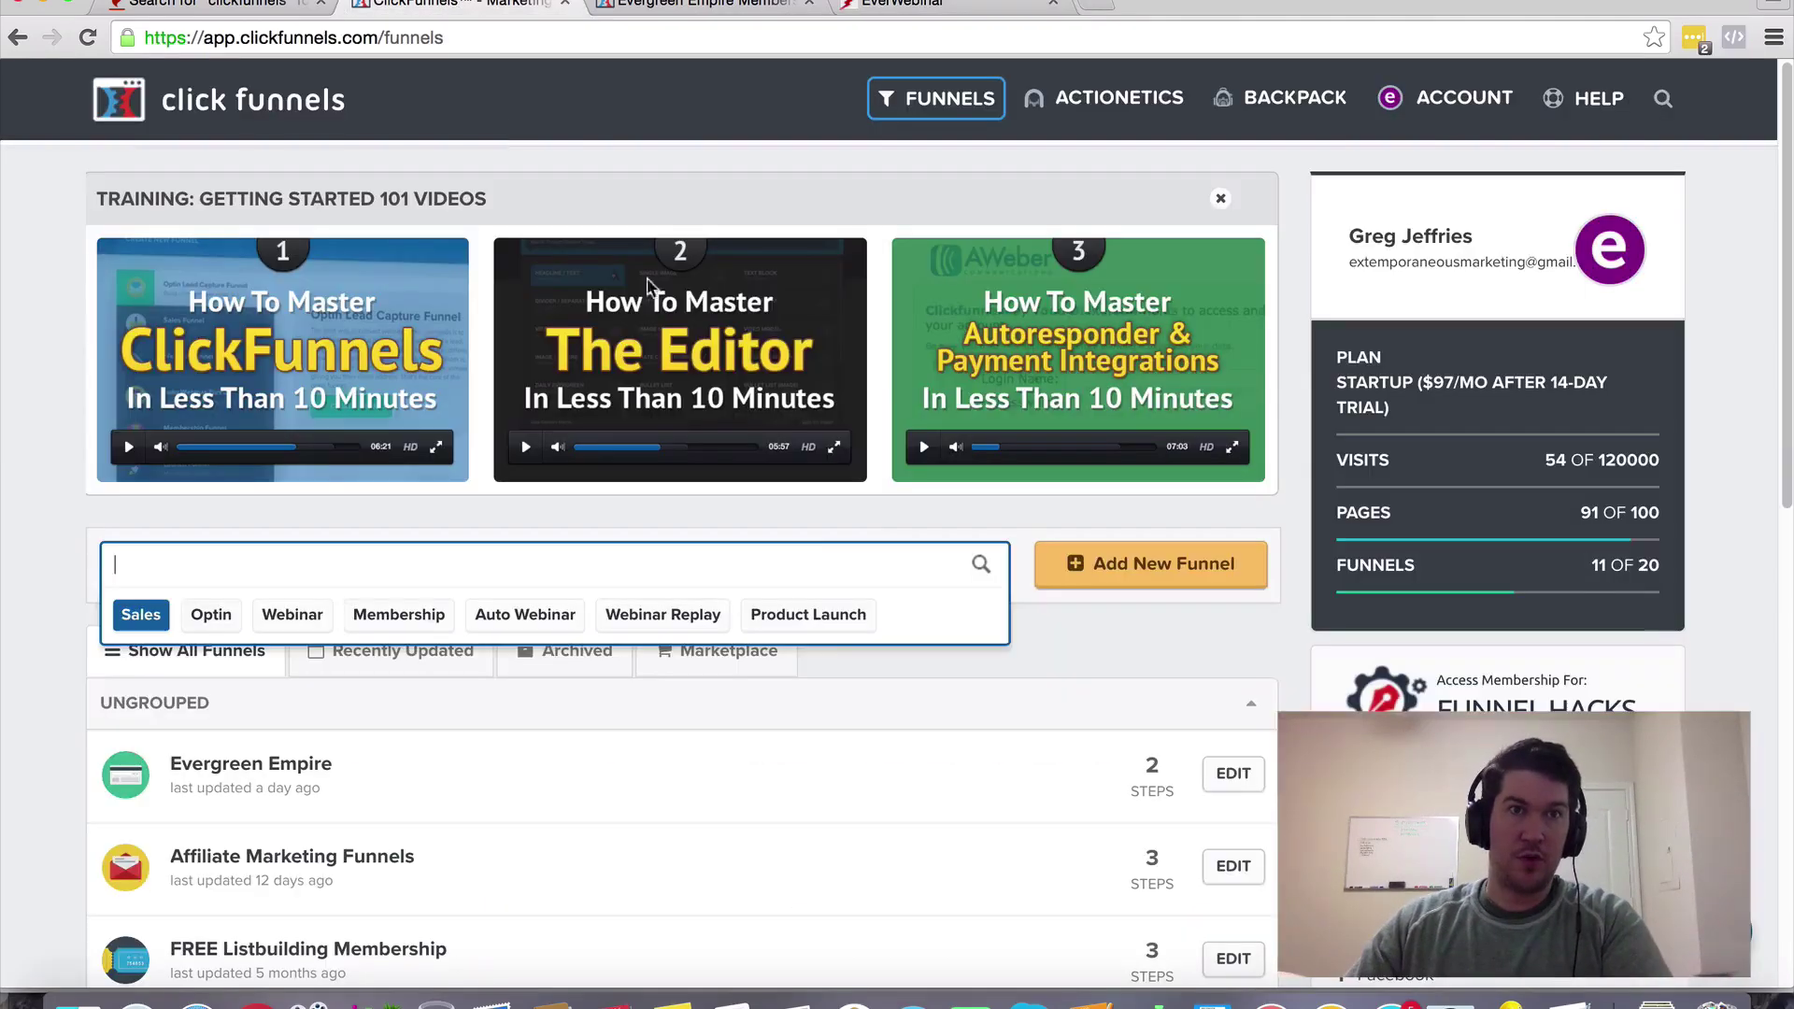
pyautogui.click(59, 532)
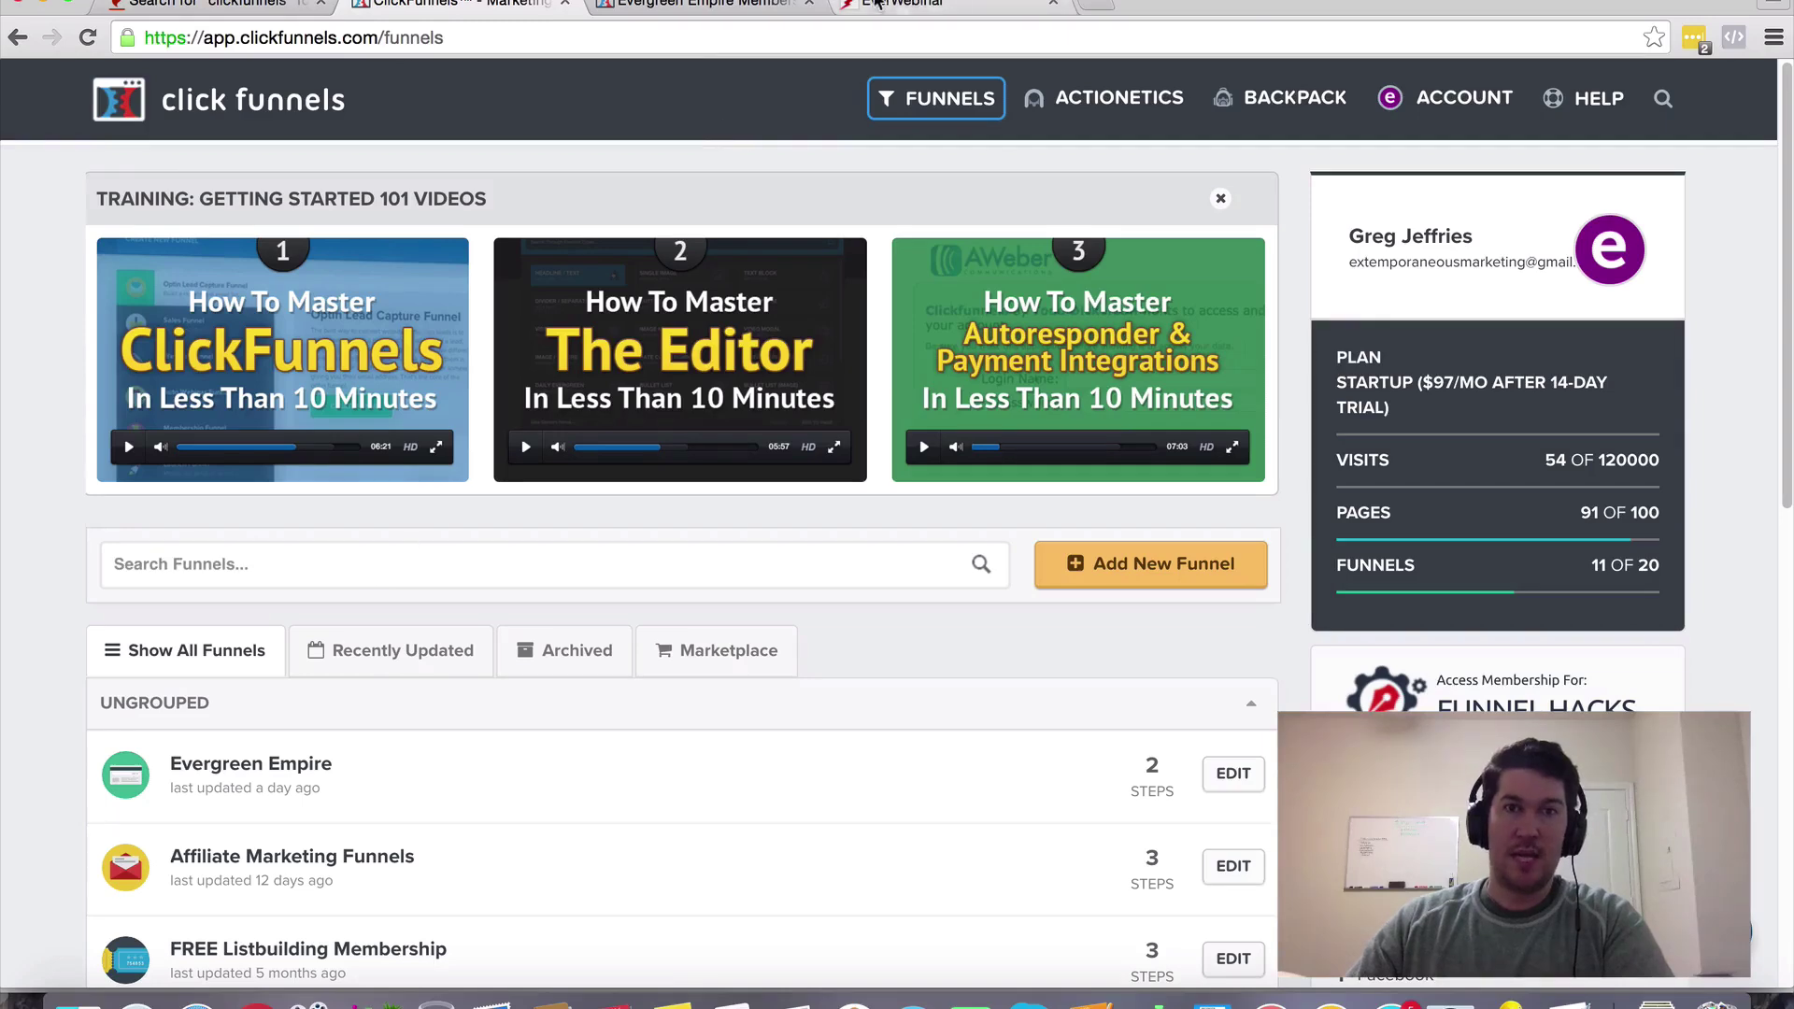
pyautogui.click(939, 5)
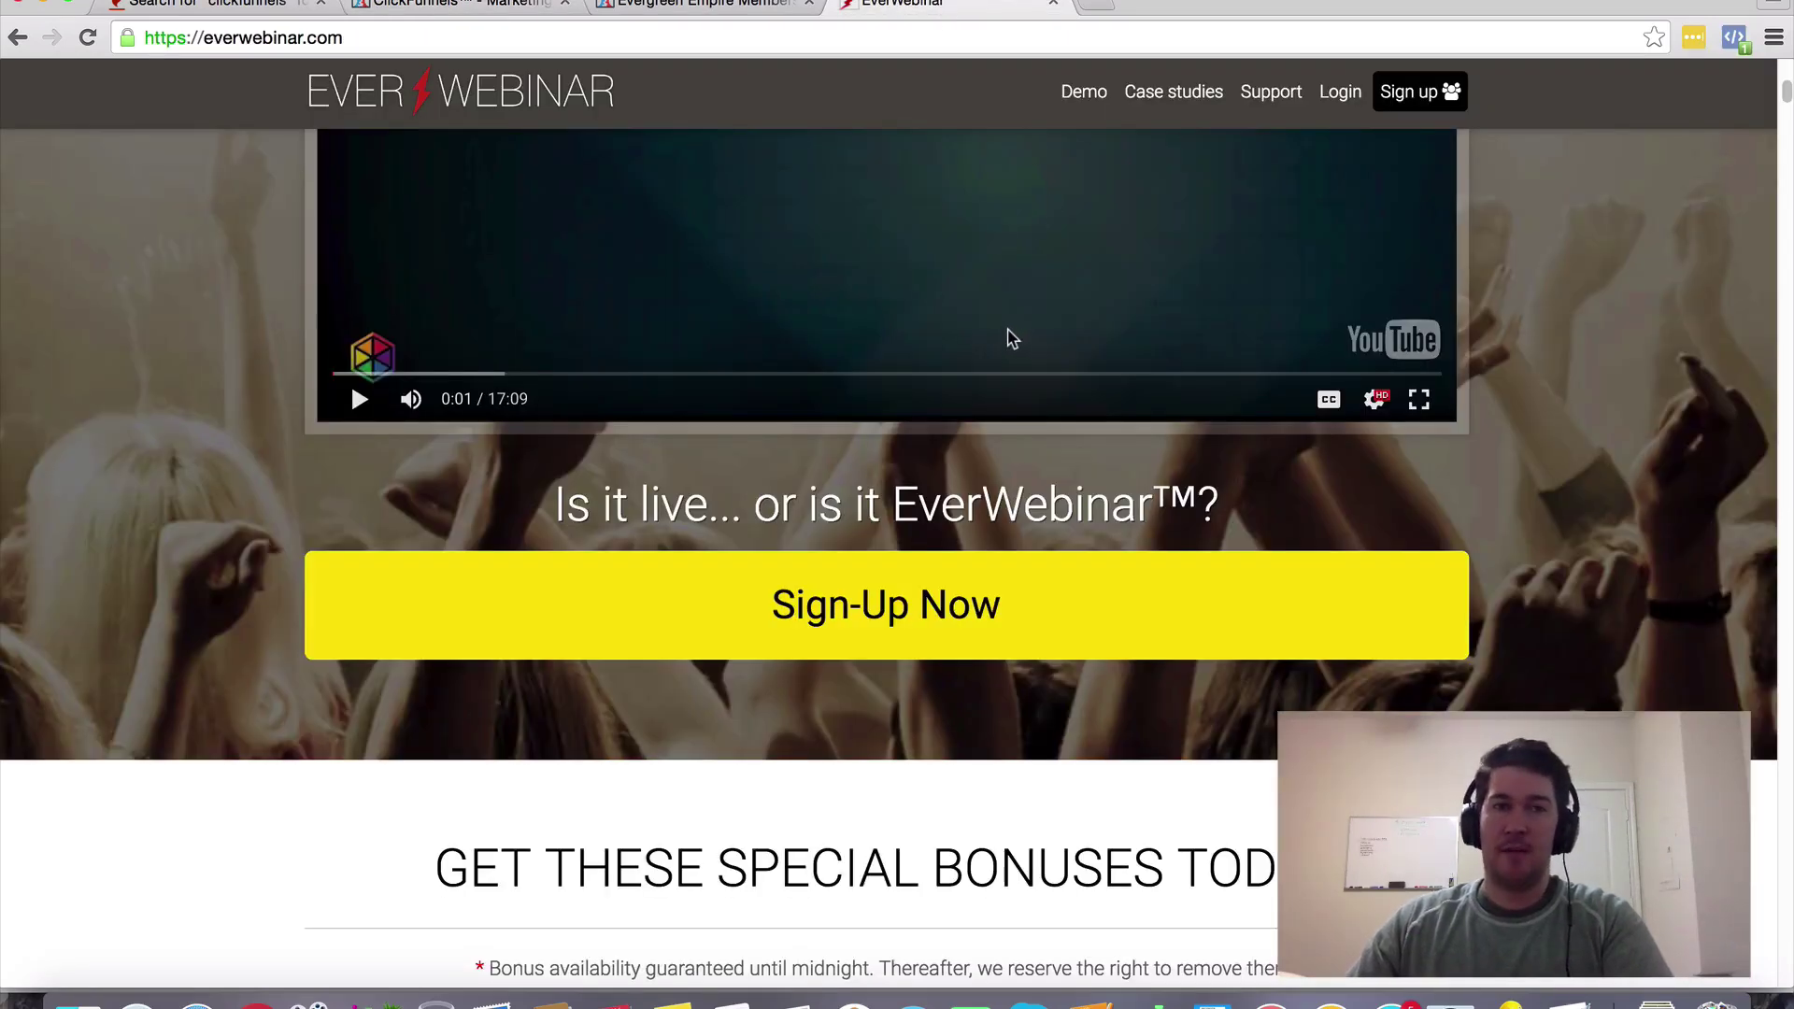
pyautogui.click(477, 8)
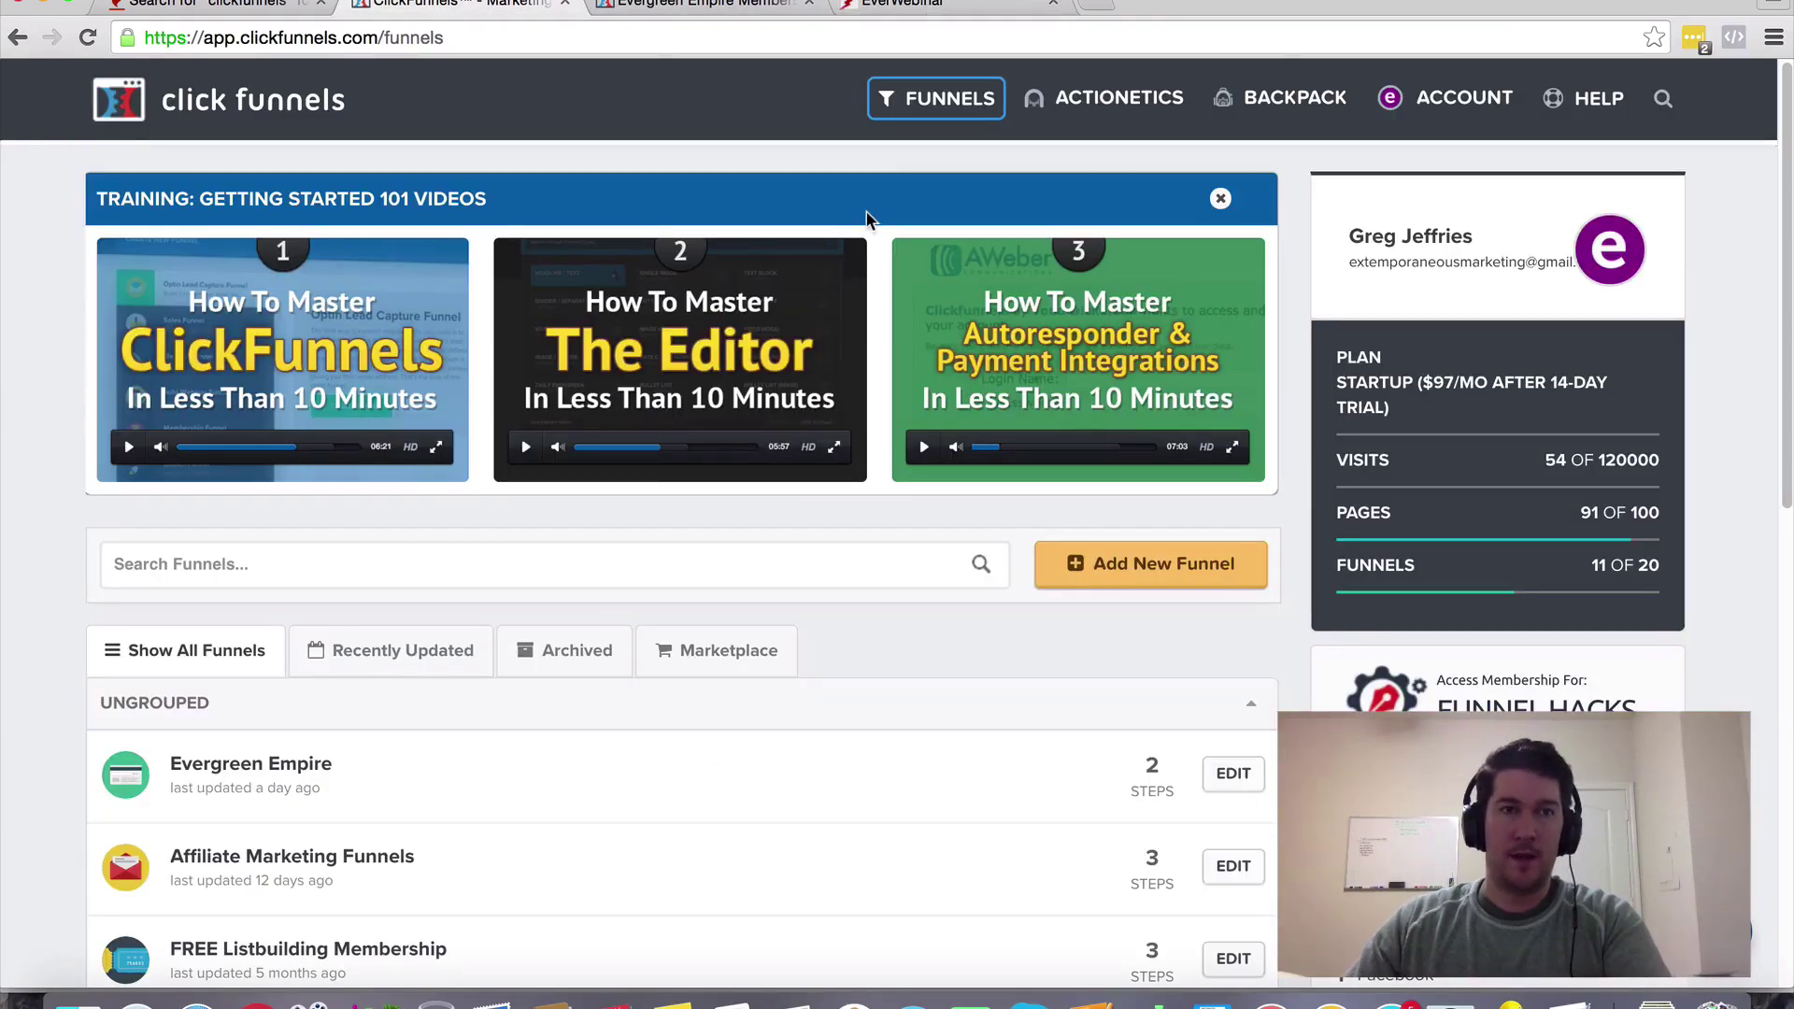
pyautogui.click(981, 8)
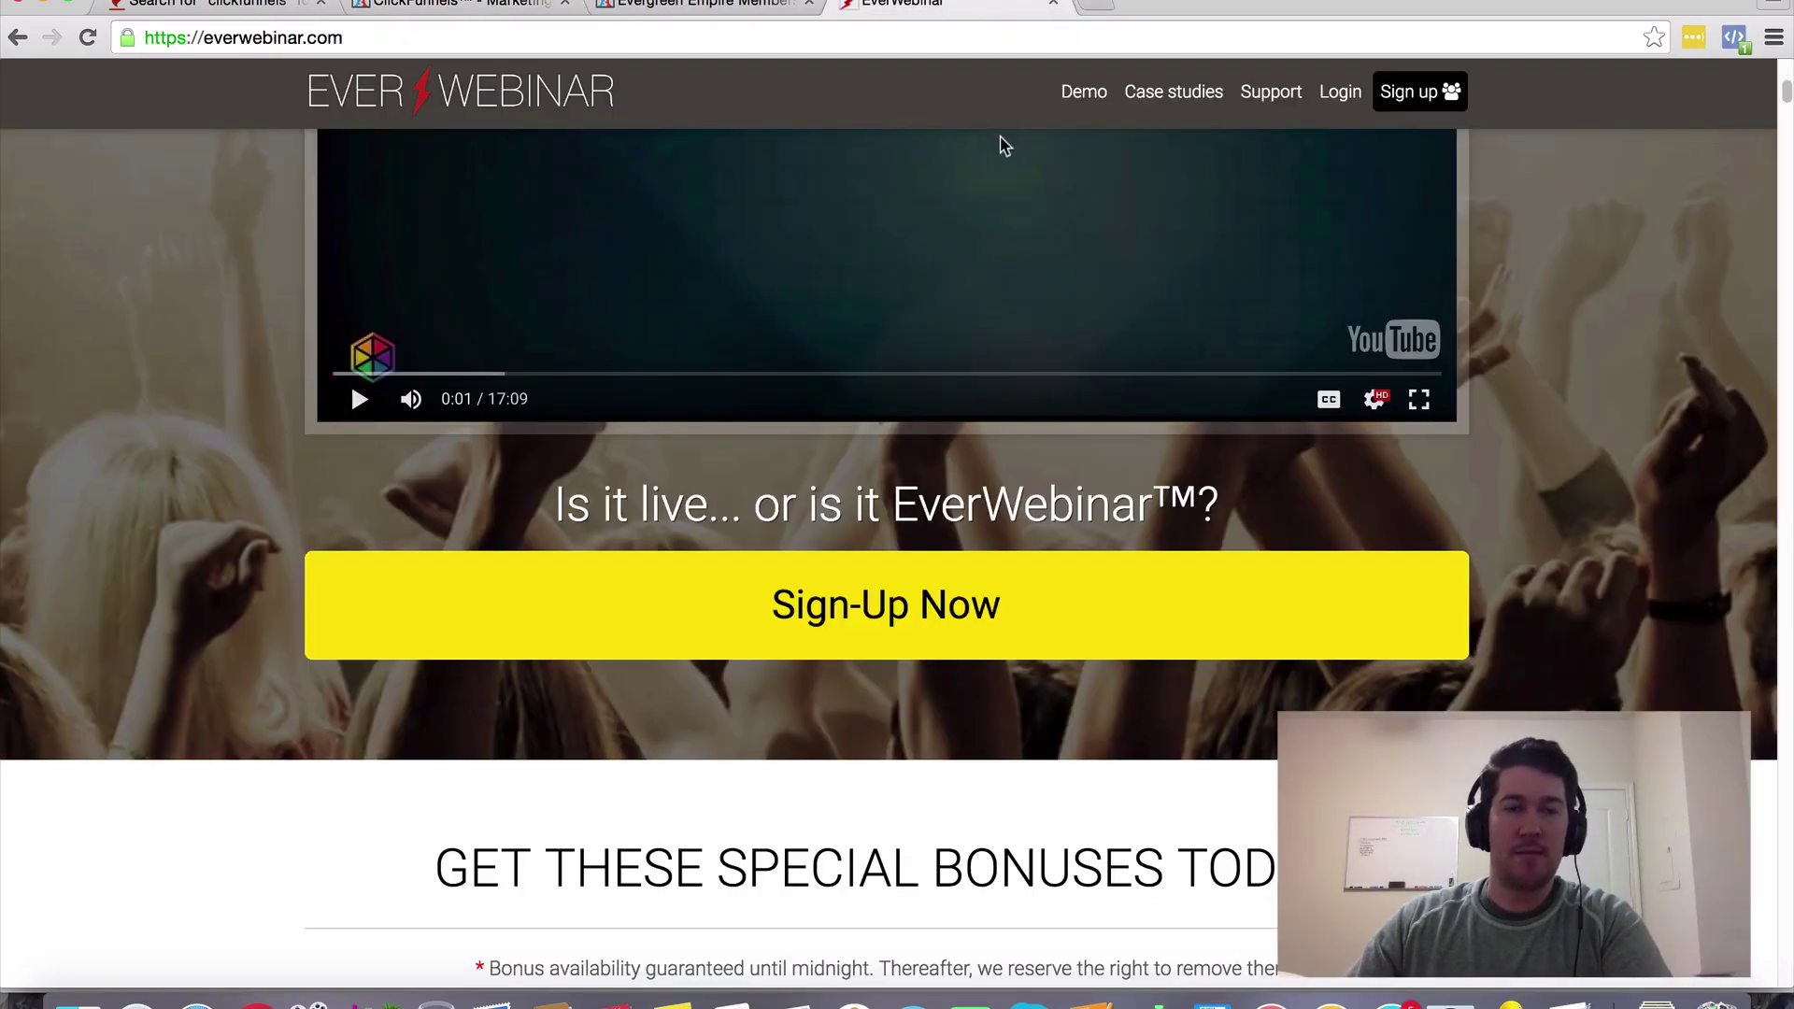
pyautogui.scroll(2, 990, 201)
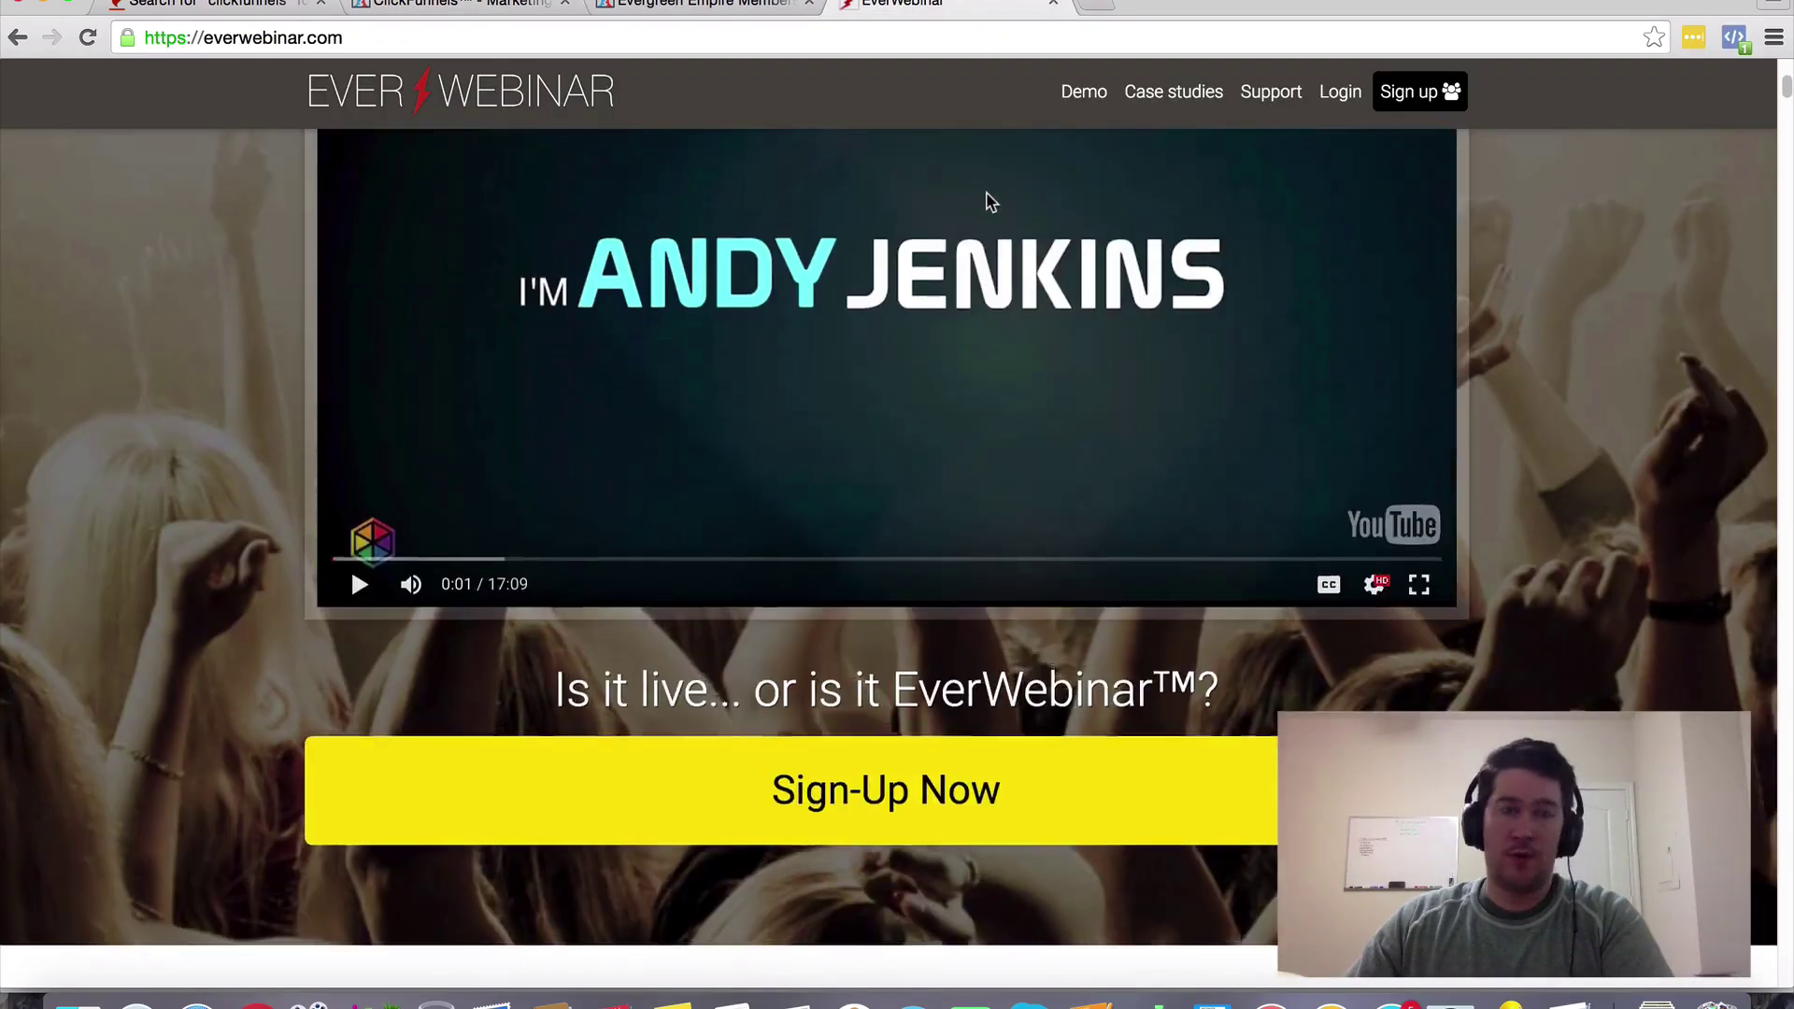
pyautogui.scroll(3, 990, 201)
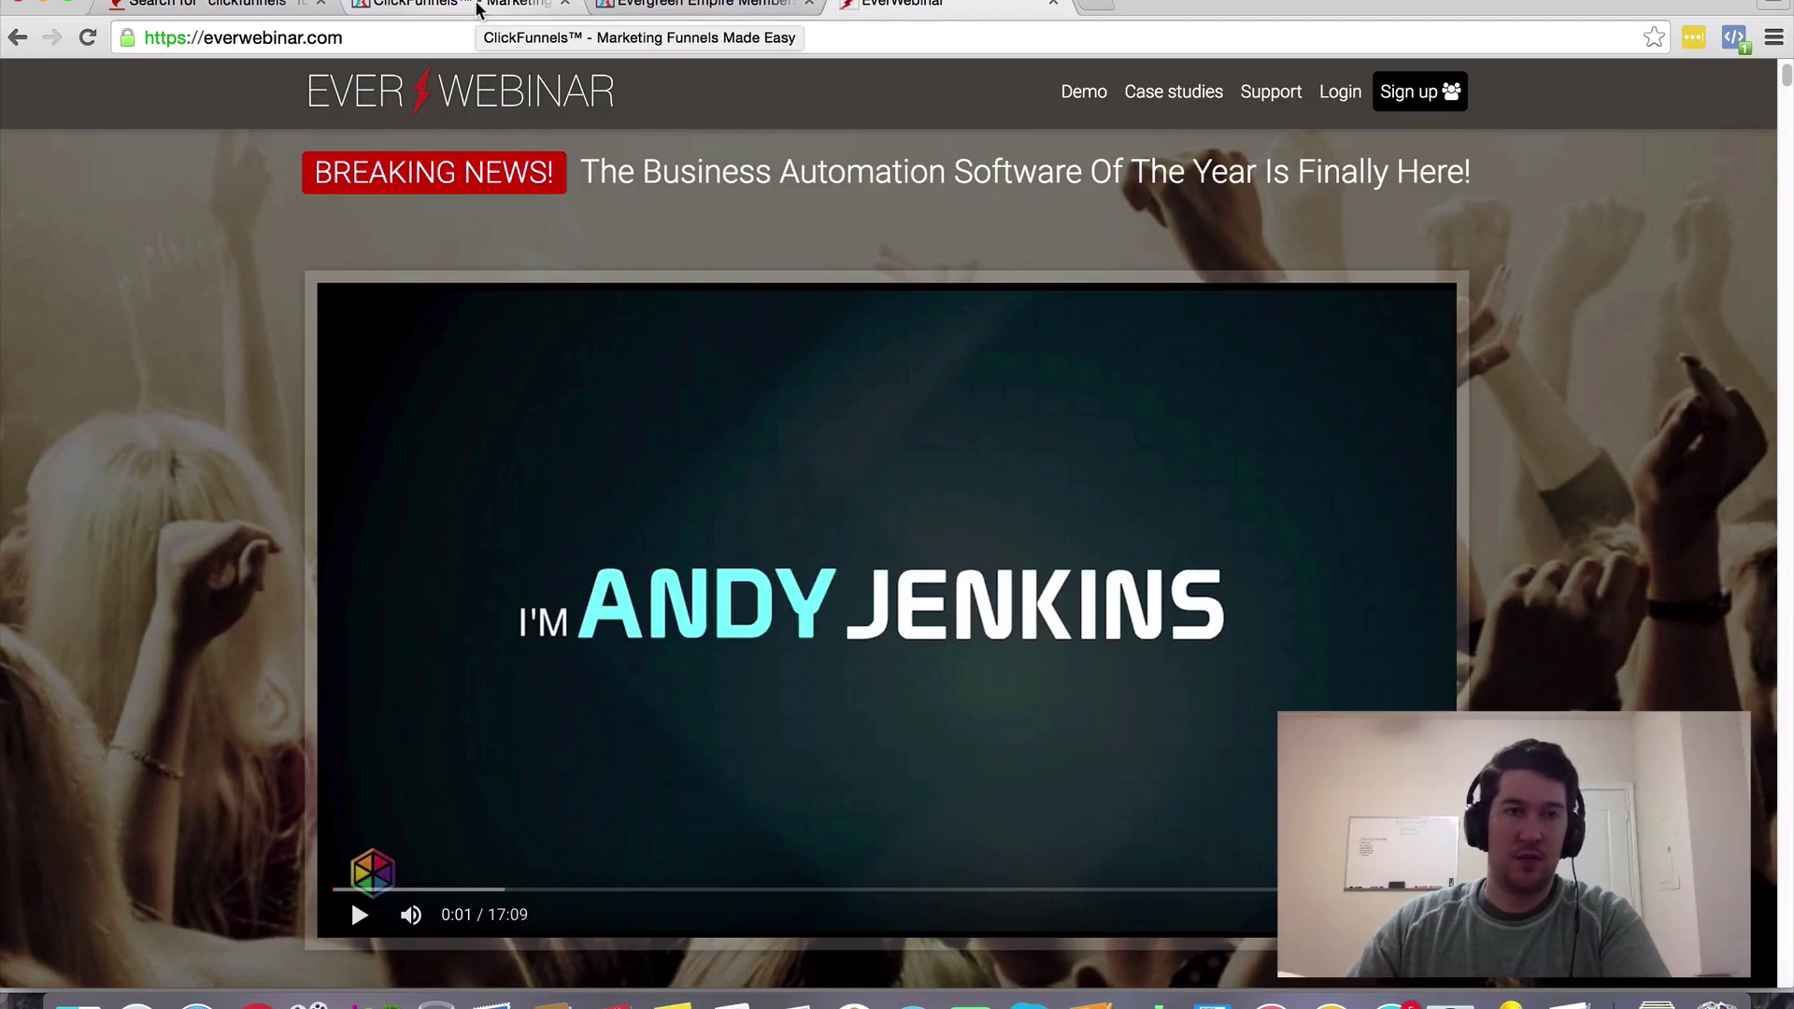
pyautogui.click(478, 7)
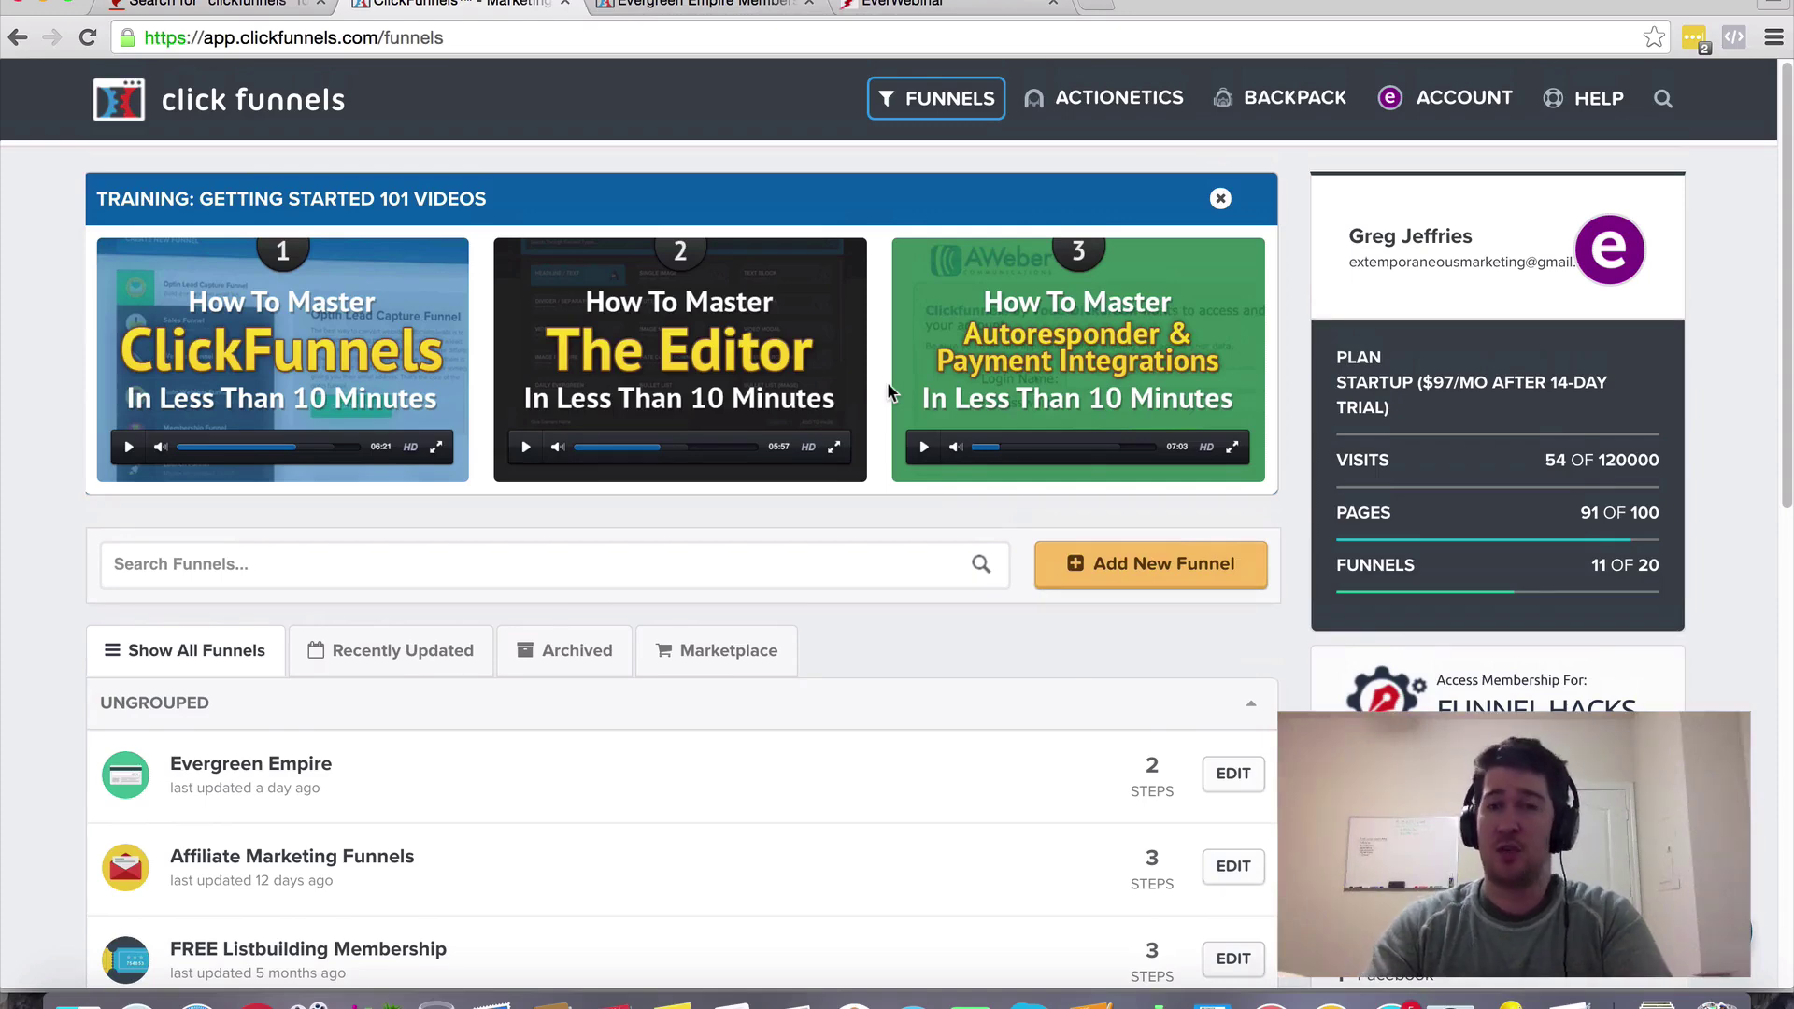
pyautogui.click(946, 19)
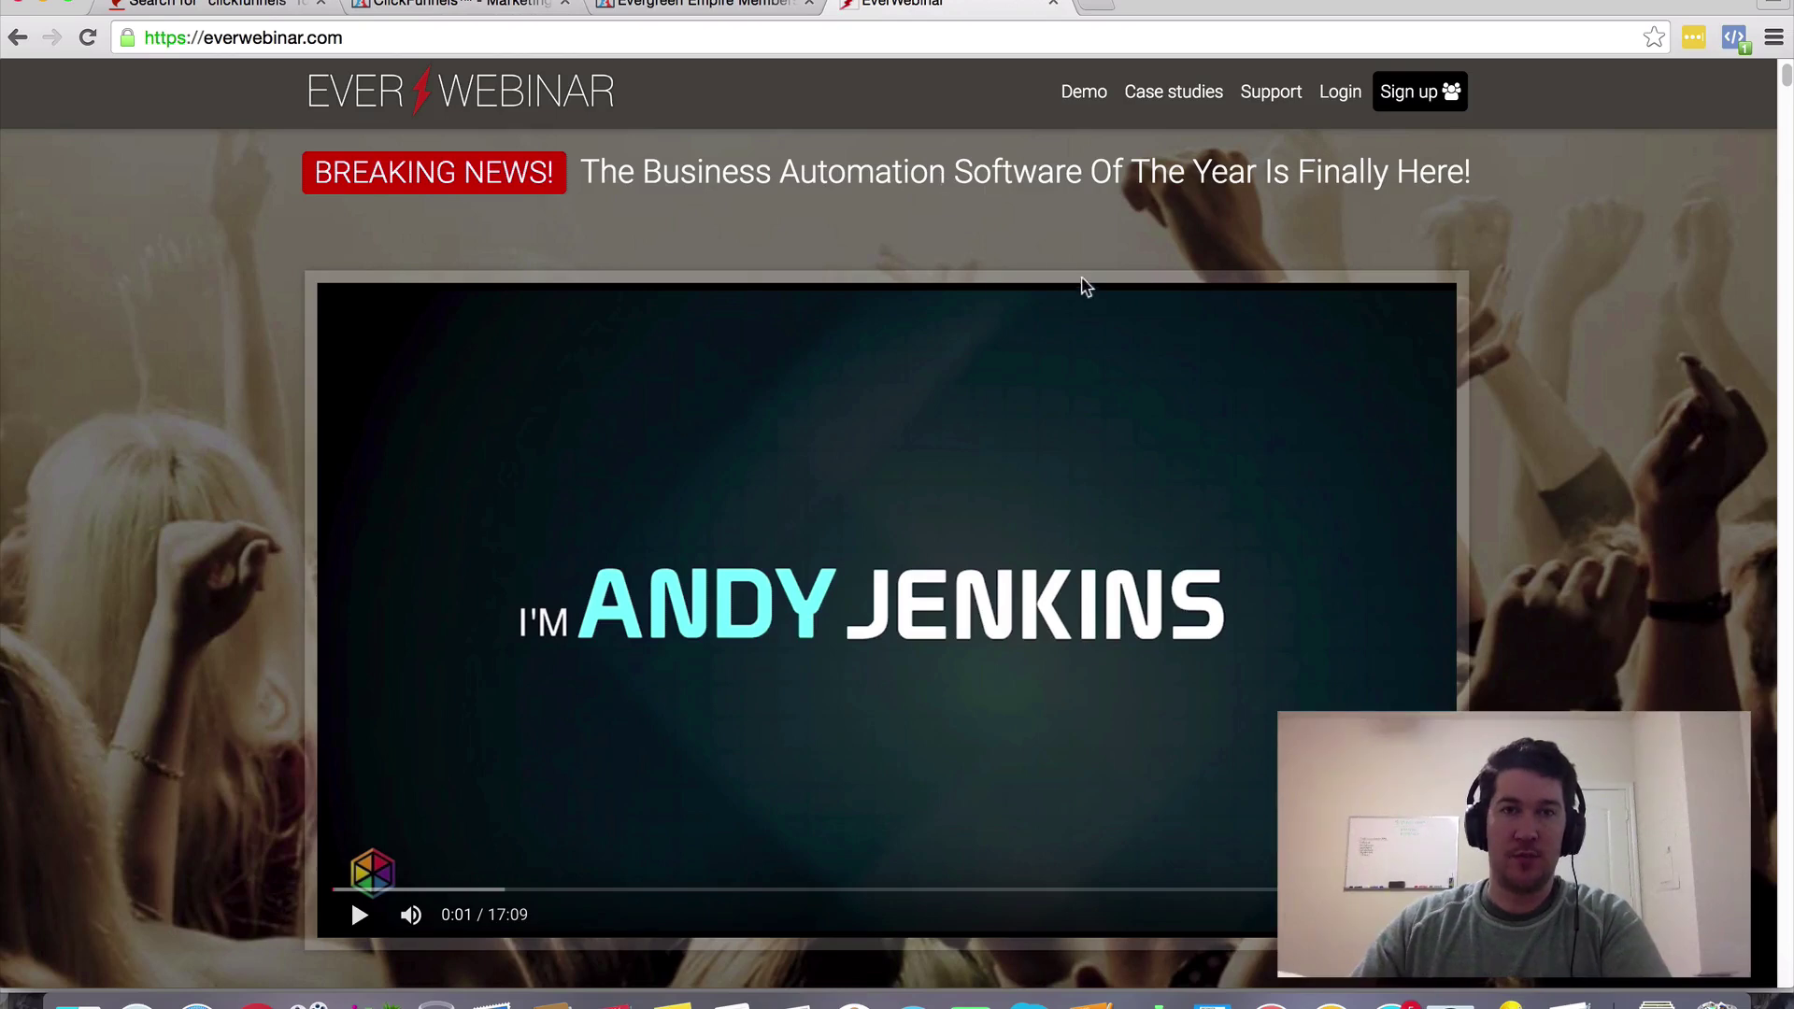
pyautogui.scroll(1, 935, 233)
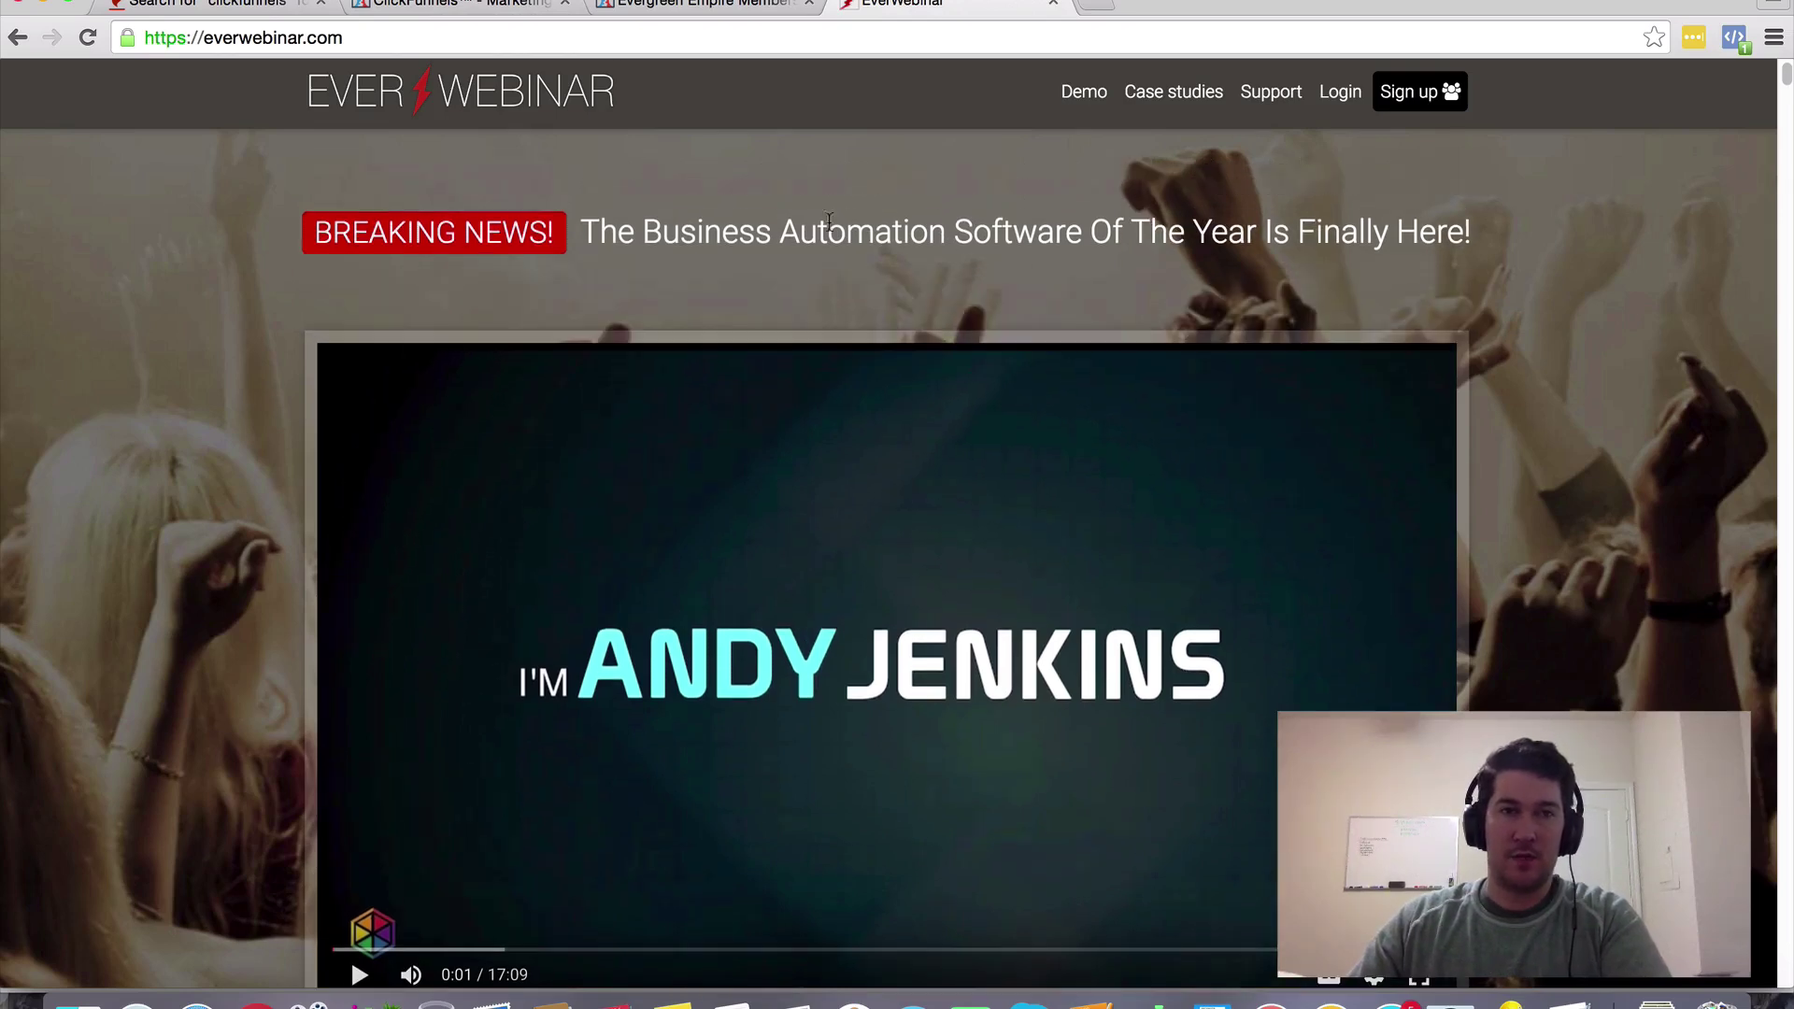
pyautogui.click(502, 7)
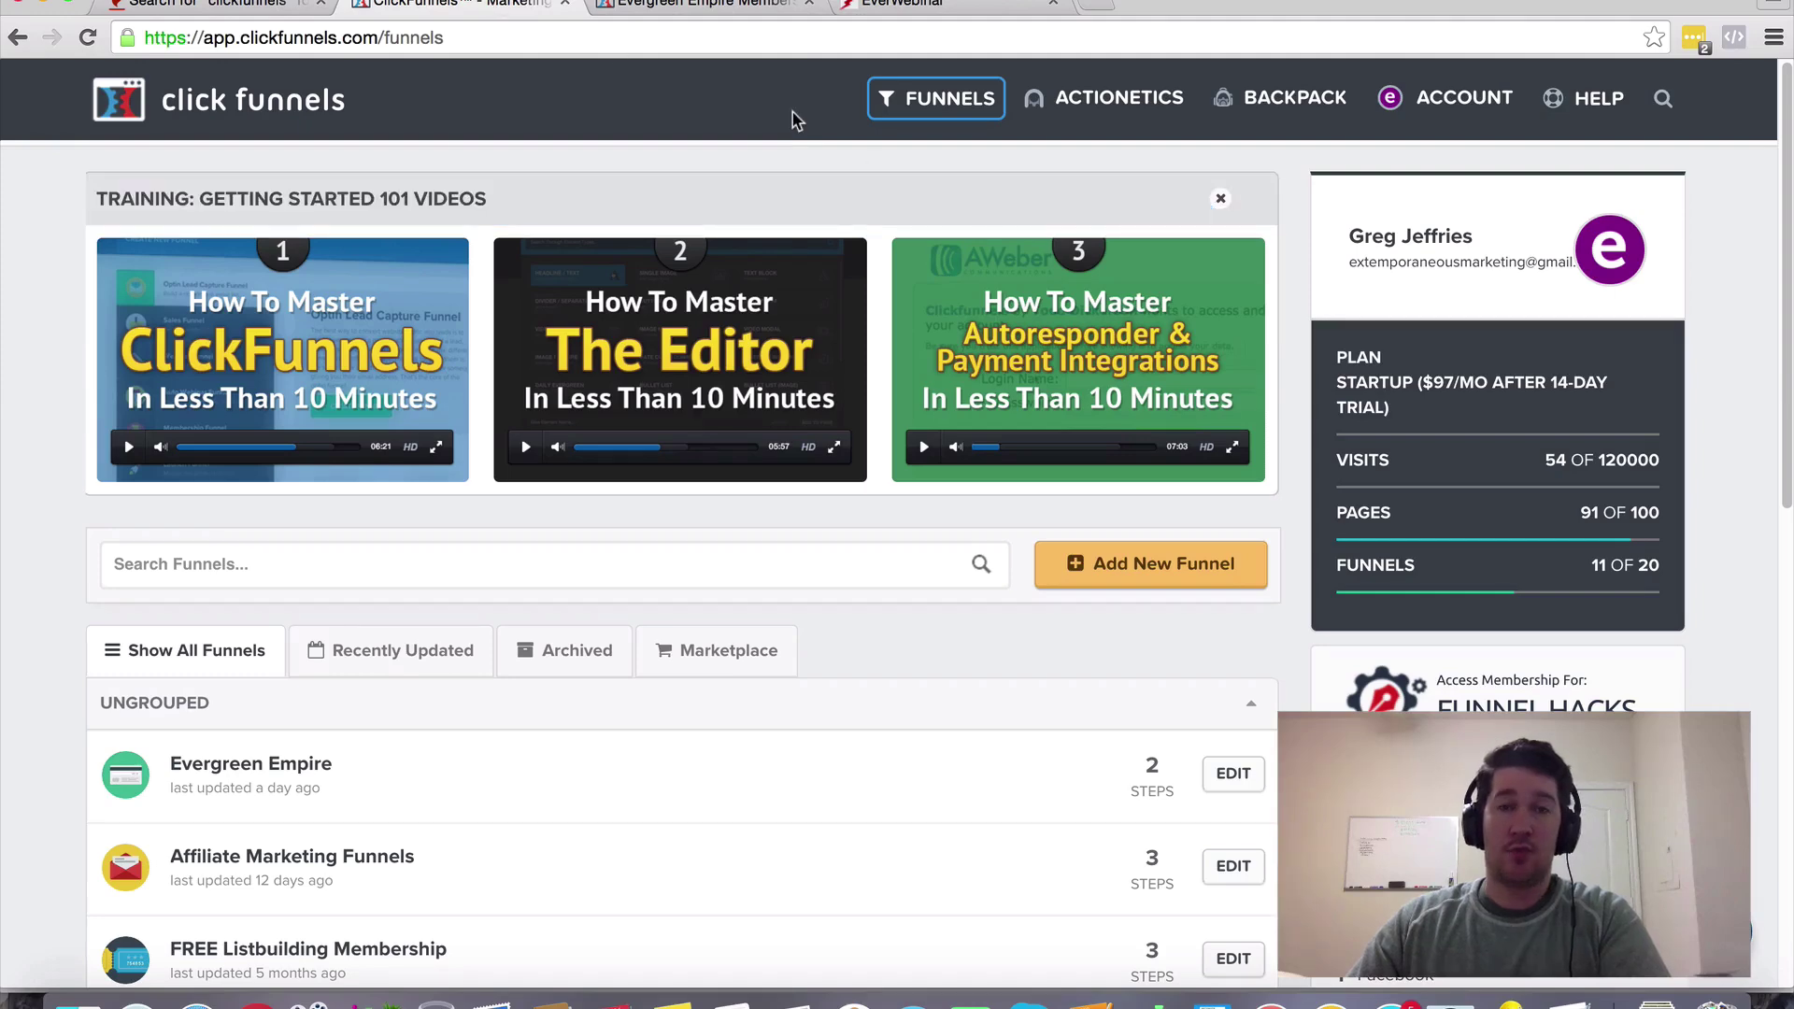
pyautogui.click(893, 10)
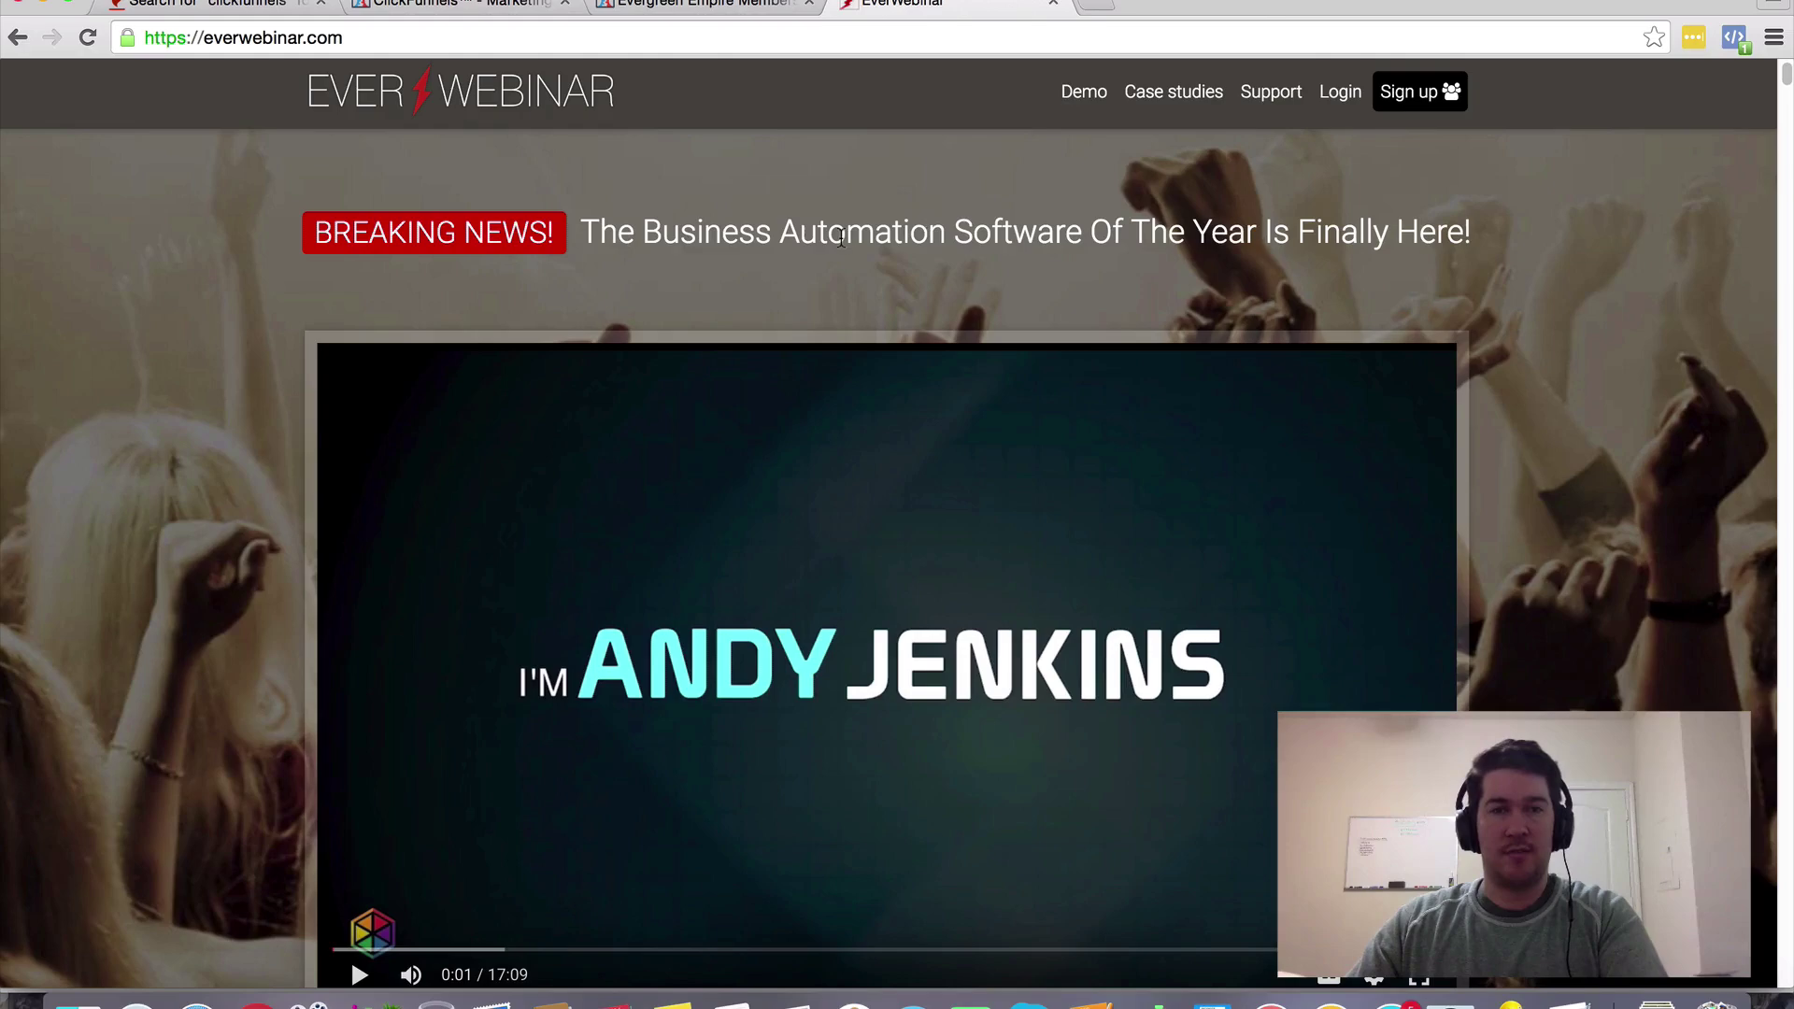
# Go back to the ClickFunnels funnels dashboard and show the HELP menu with Docs and Chat.
pyautogui.click(463, 7)
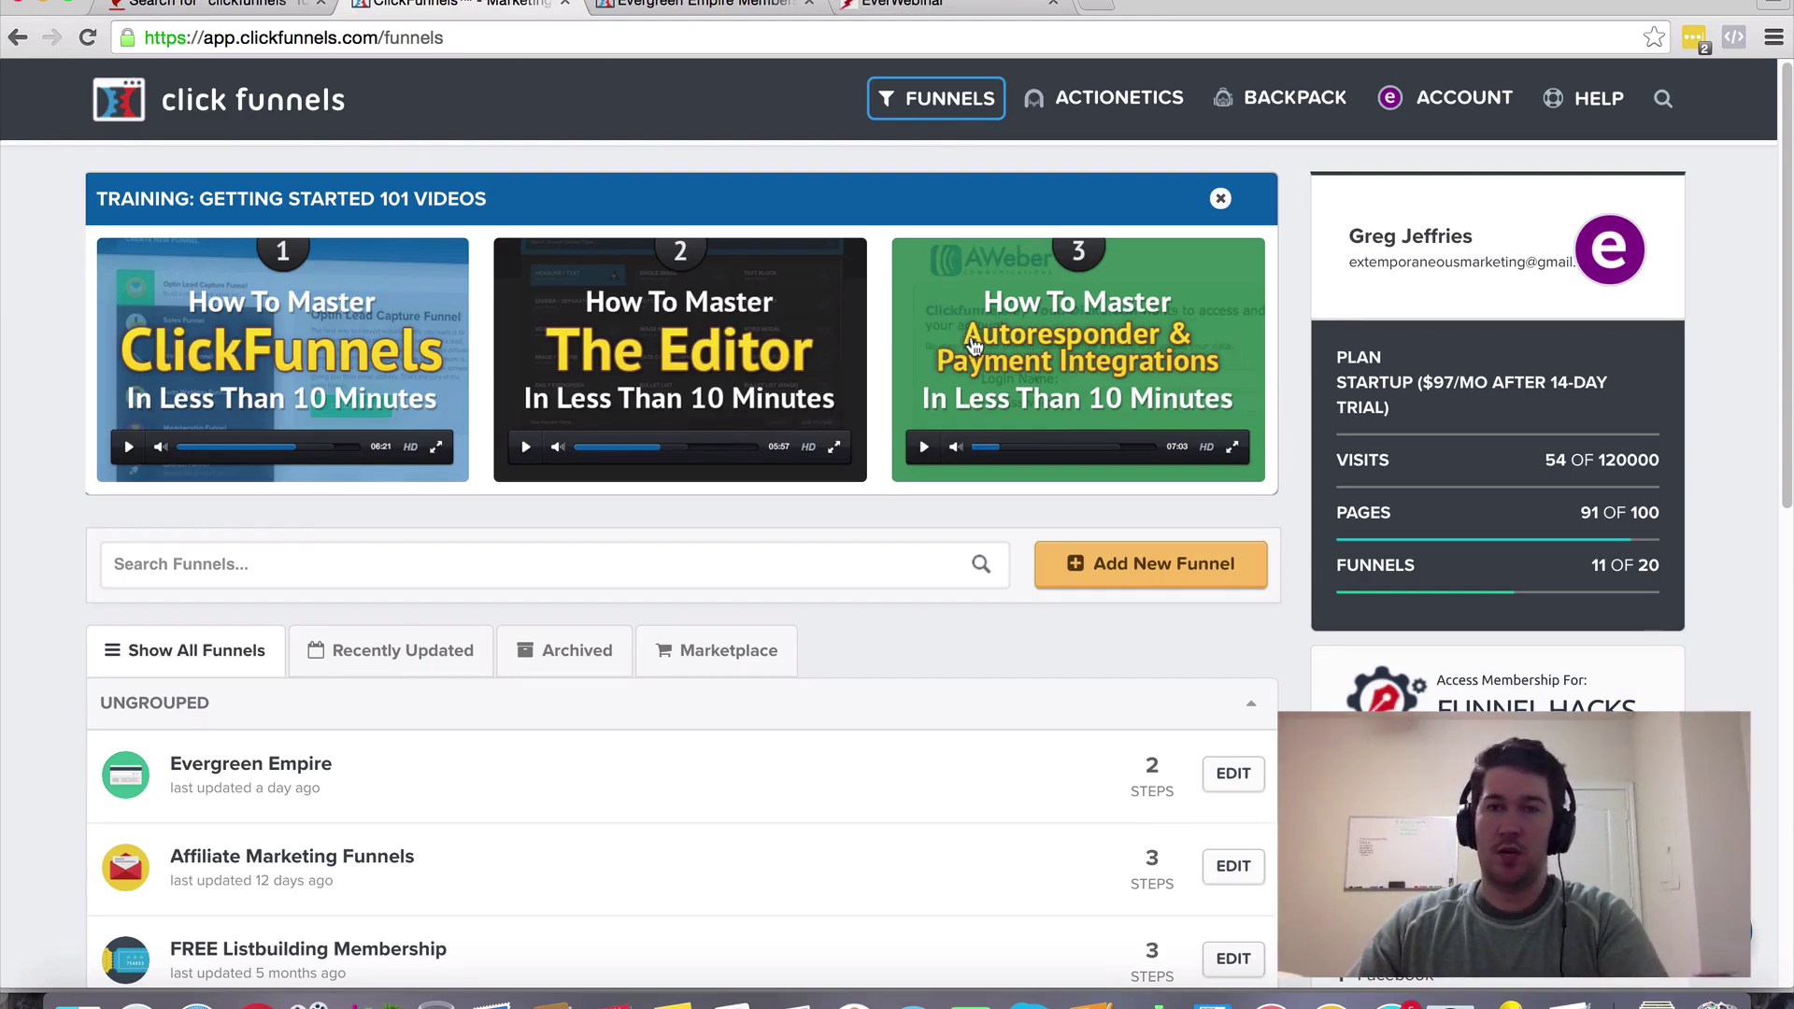
pyautogui.click(1593, 99)
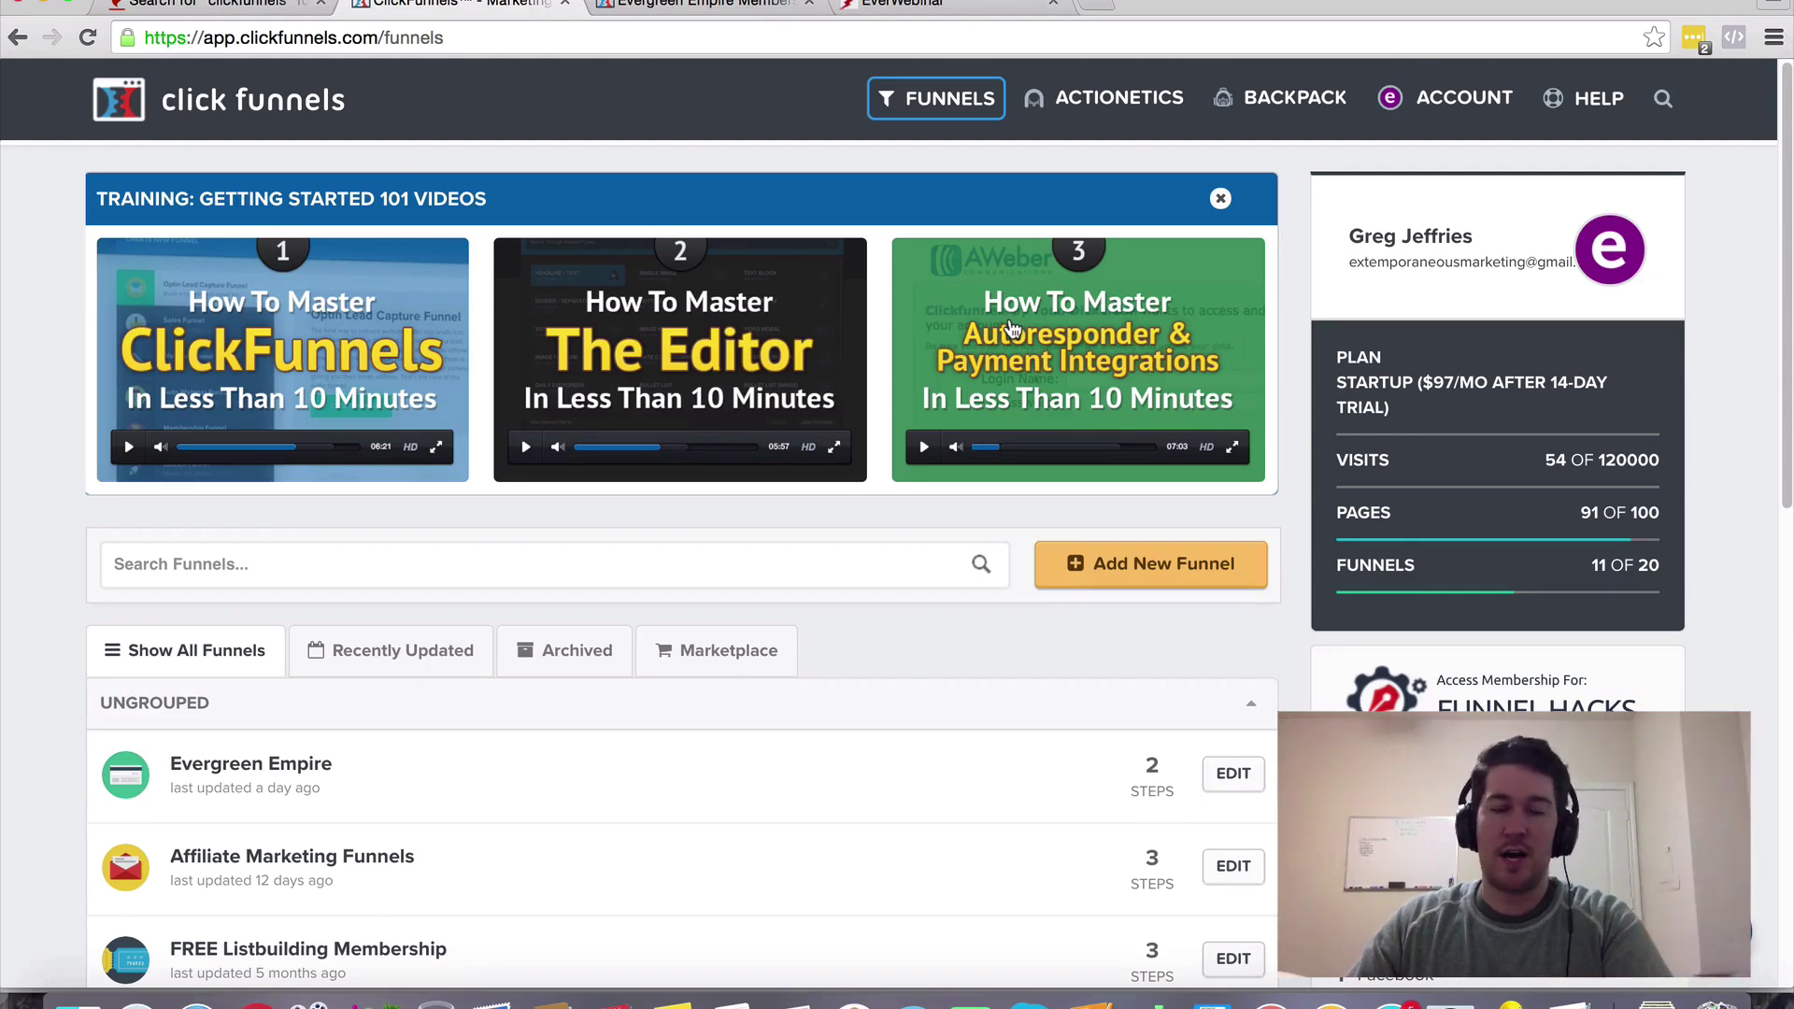
# Dismiss the Help menu and switch to the Evergreen Empire membership area's Welcome lesson.
pyautogui.click(720, 11)
pyautogui.click(470, 5)
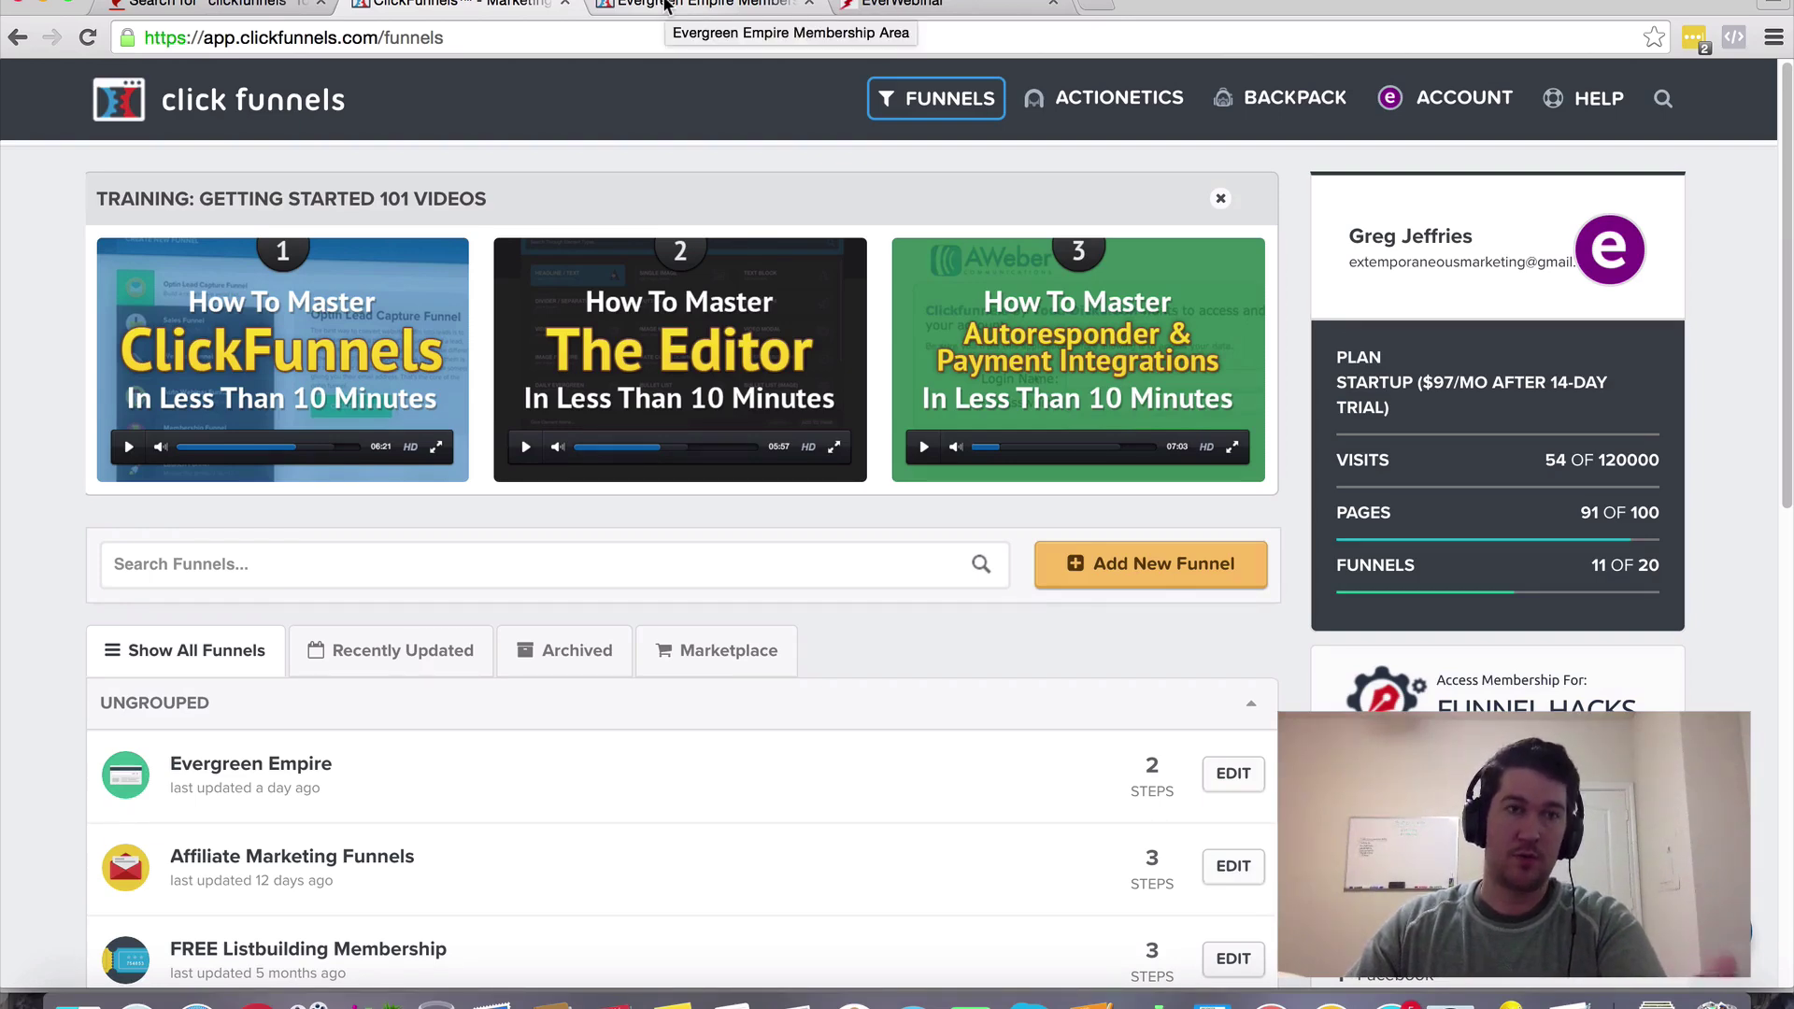
pyautogui.click(665, 5)
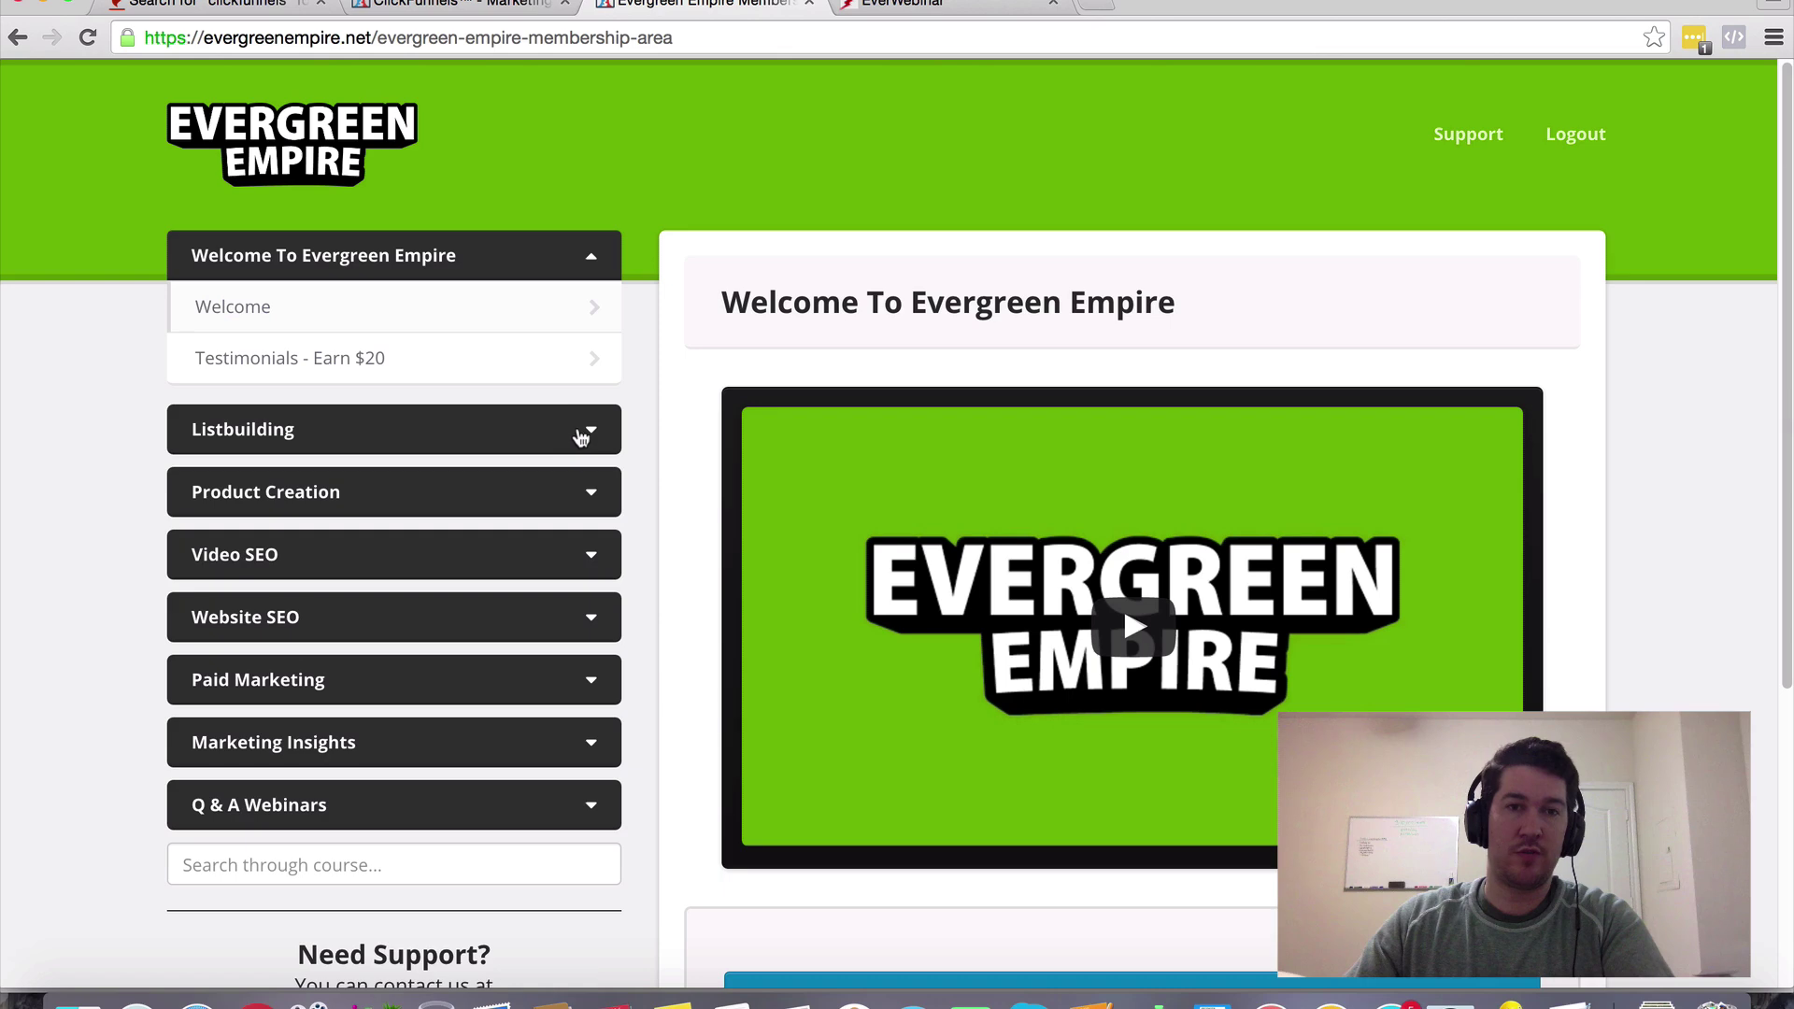
# Expand then collapse the Listbuilding module lessons, and return to the ClickFunnels funnels dashboard.
pyautogui.click(584, 437)
pyautogui.scroll(-2, 577, 516)
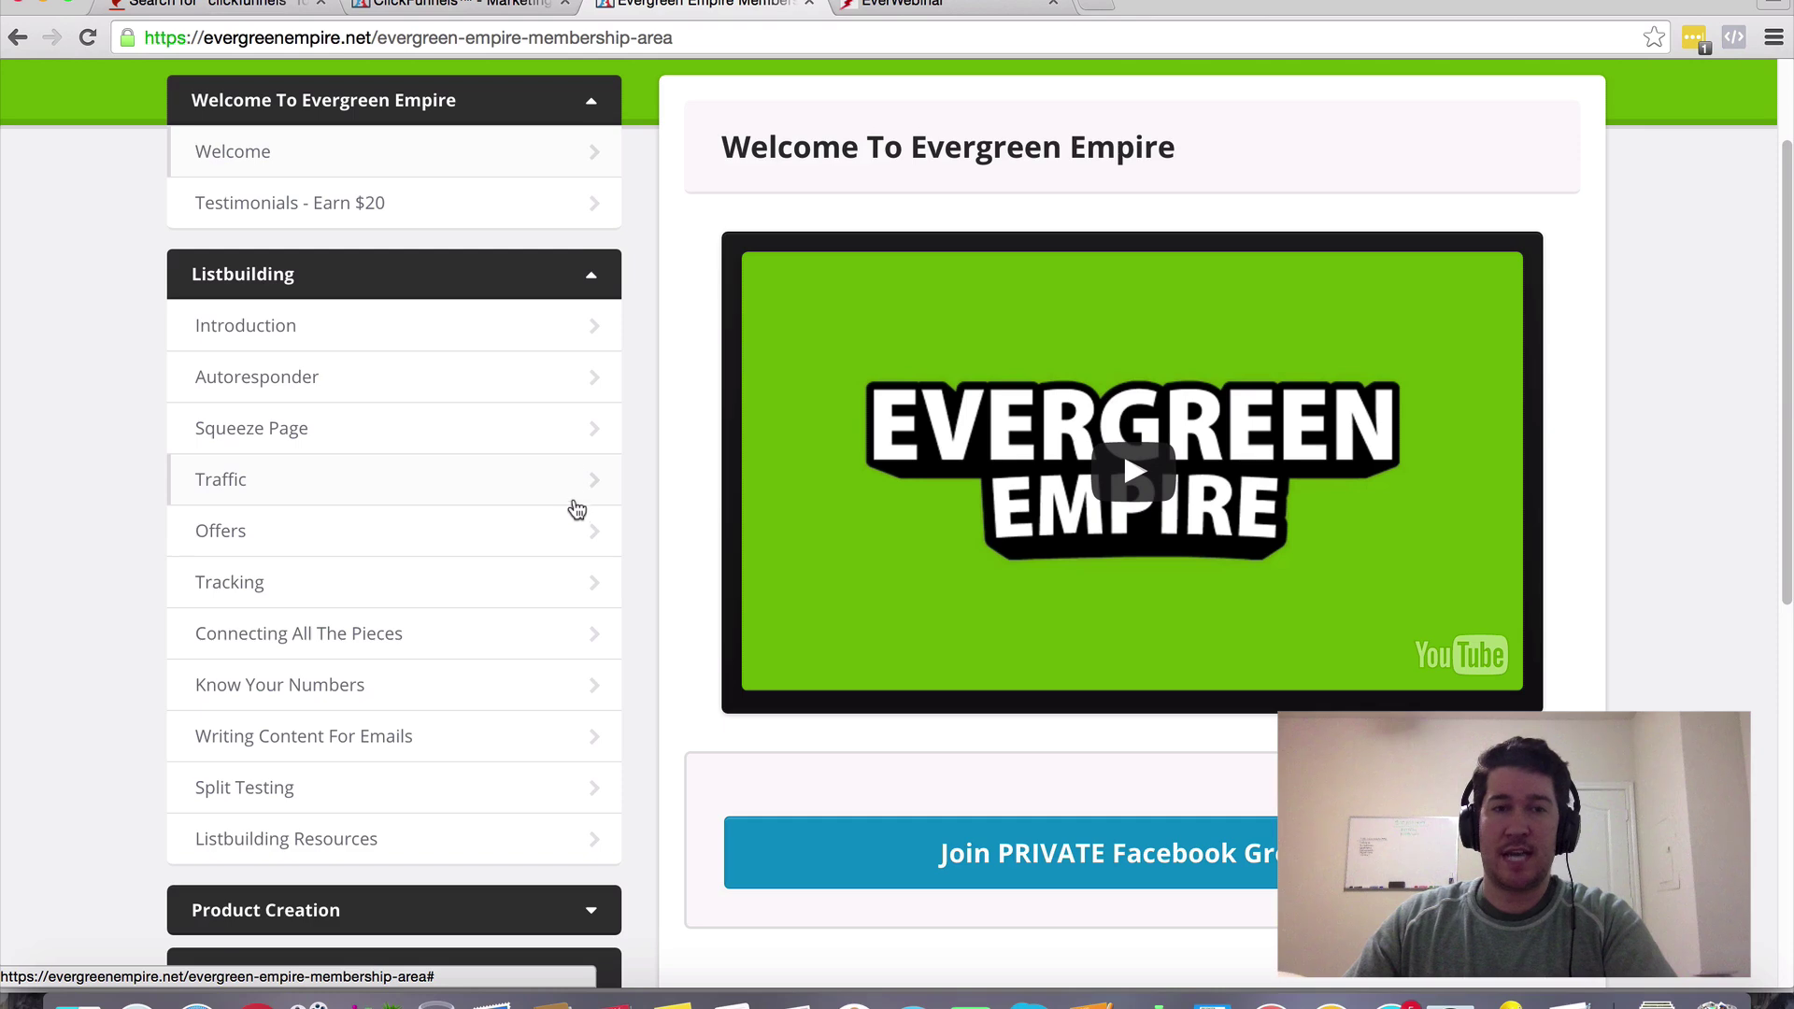
pyautogui.click(594, 281)
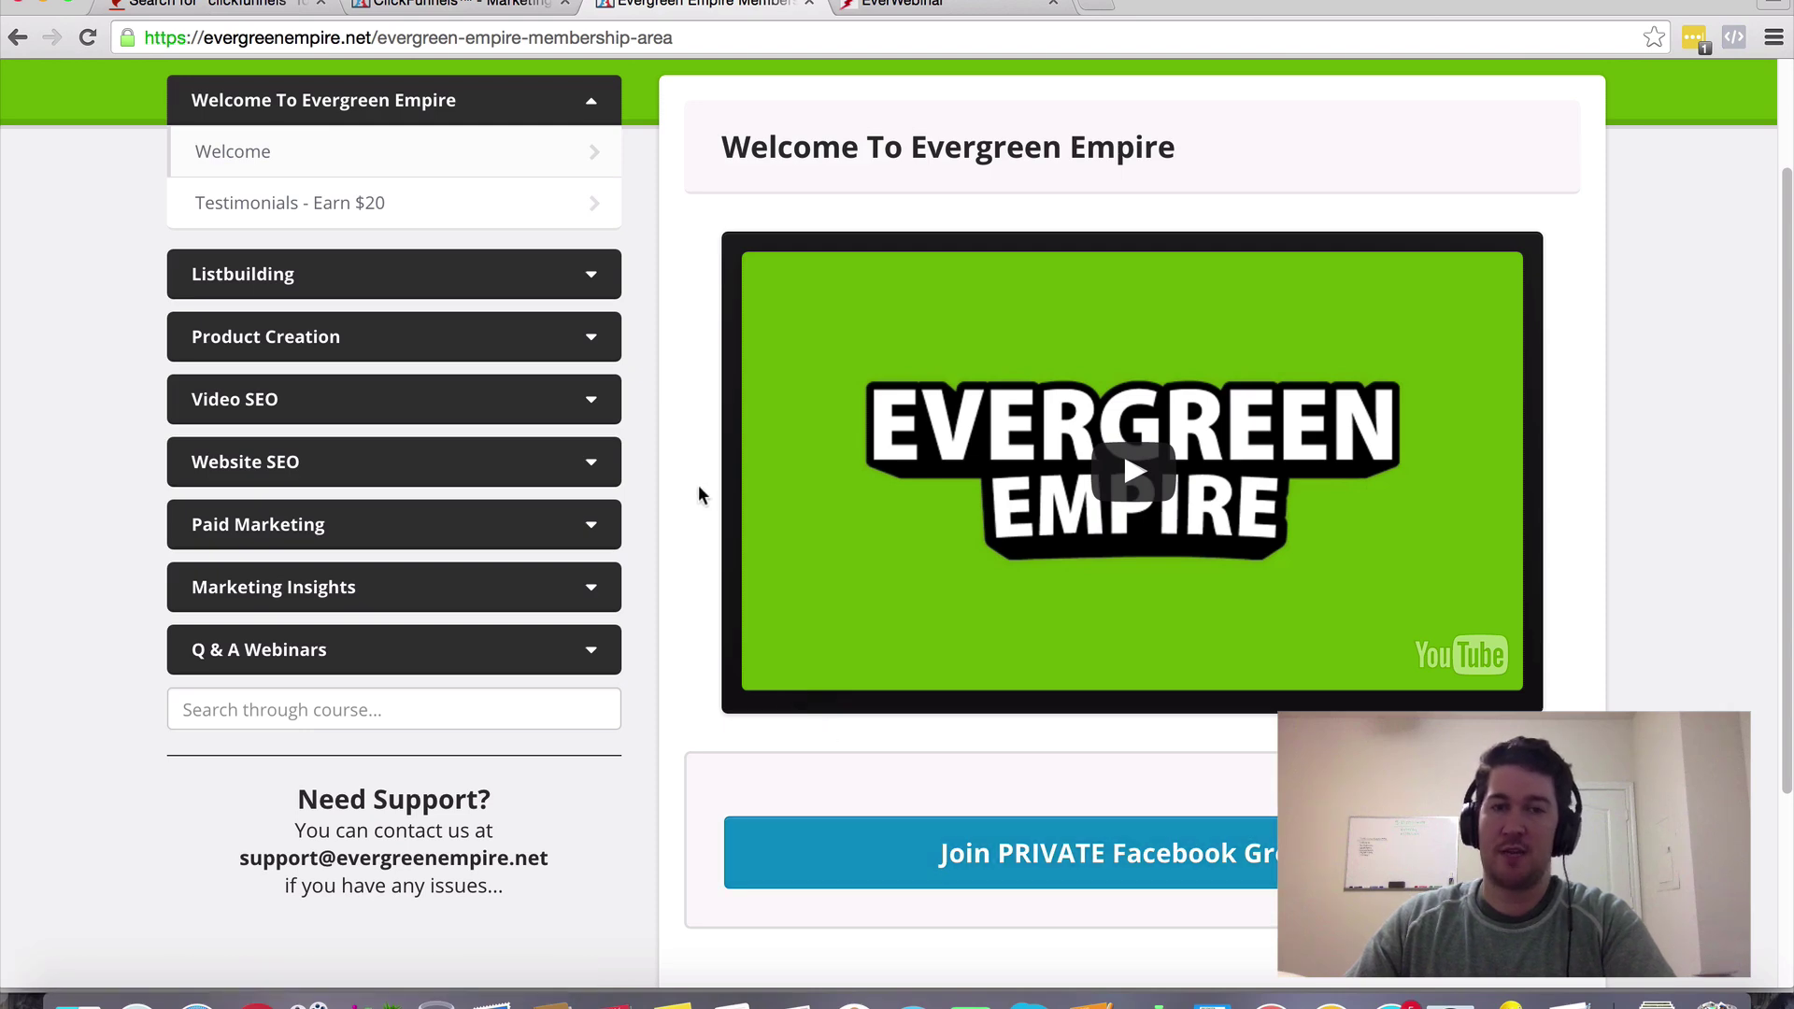
pyautogui.scroll(3, 700, 494)
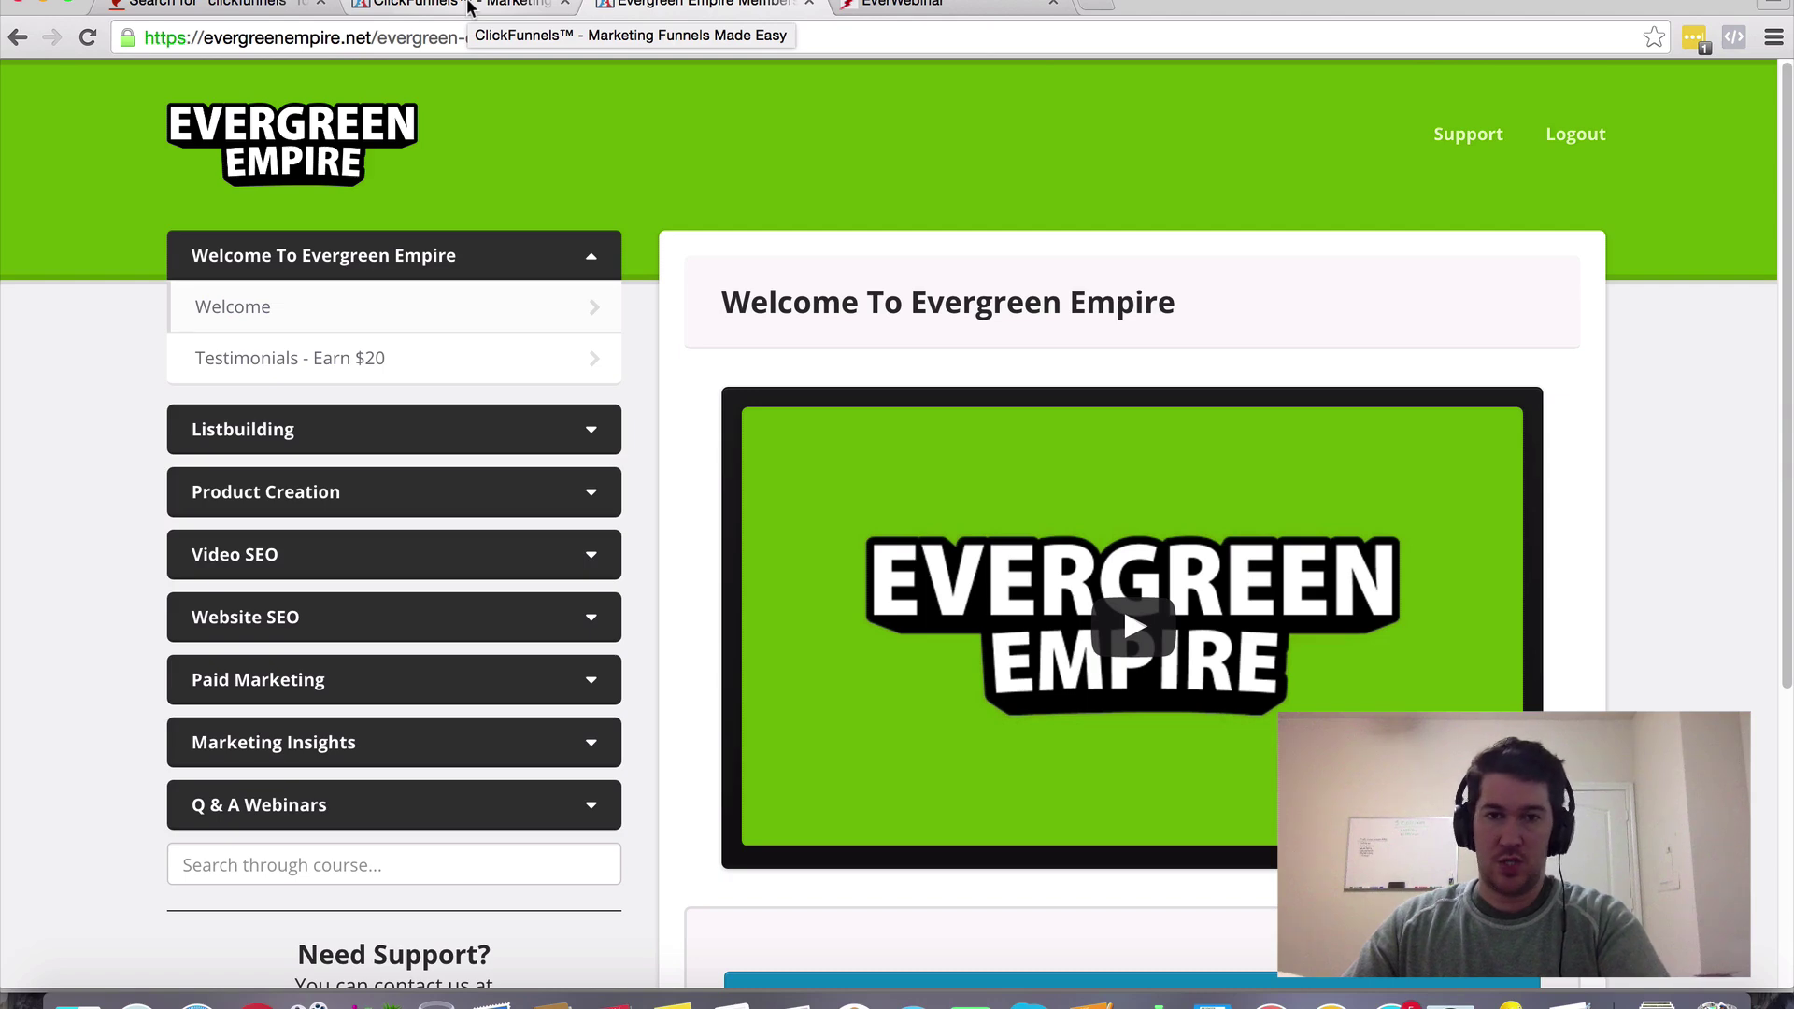
pyautogui.click(470, 8)
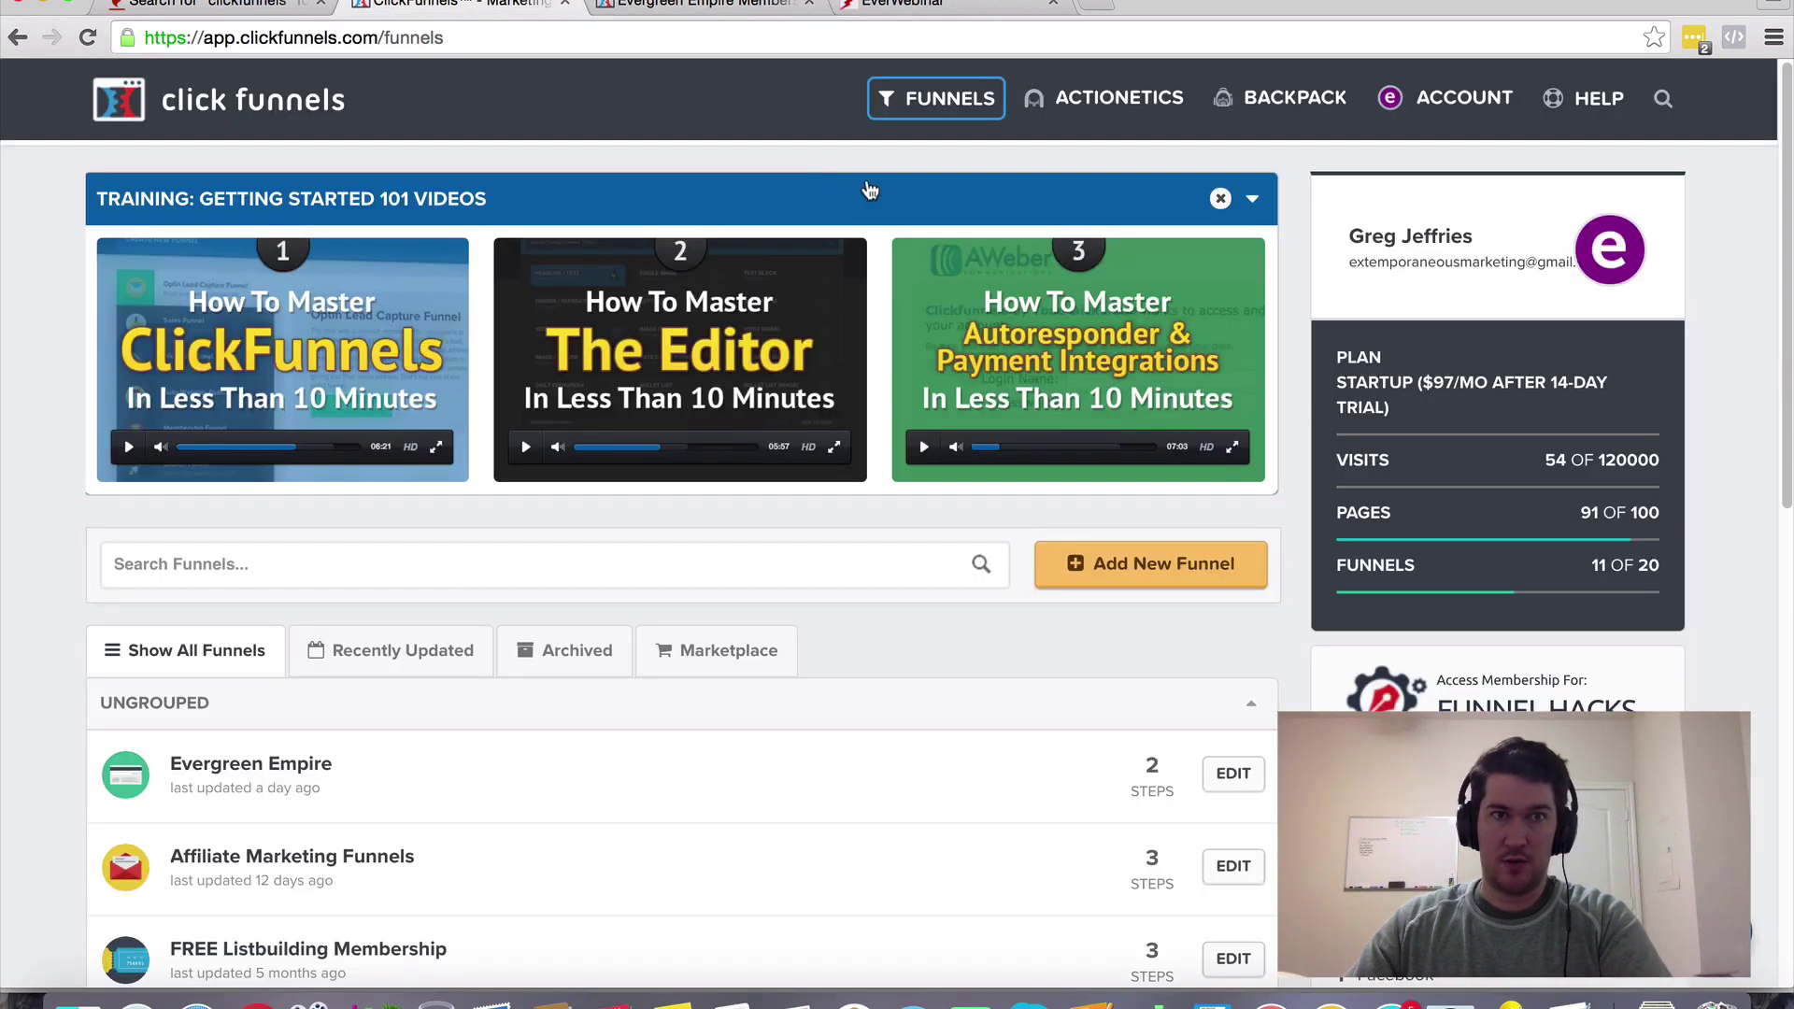